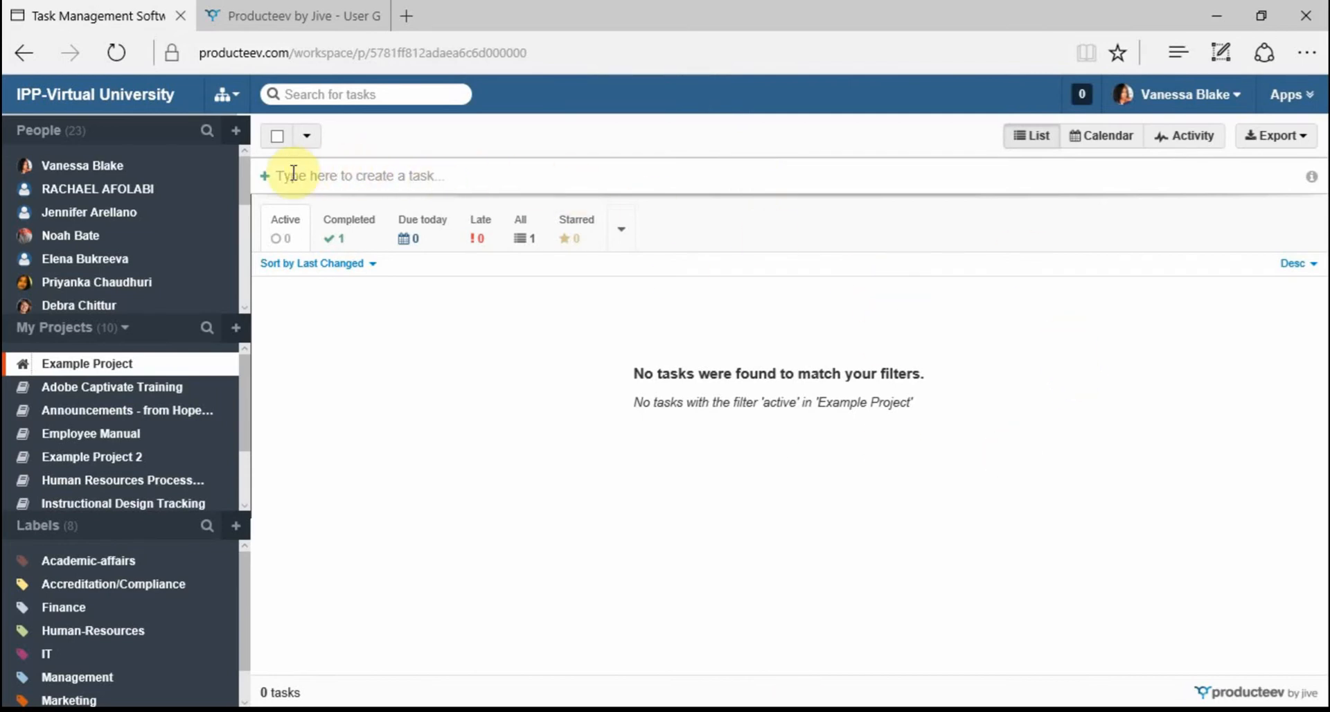
Create a task named "Task 1" in Example Project
{"action": "left_click", "coordinate": [444, 176]}
{"action": "type", "text": "T"}
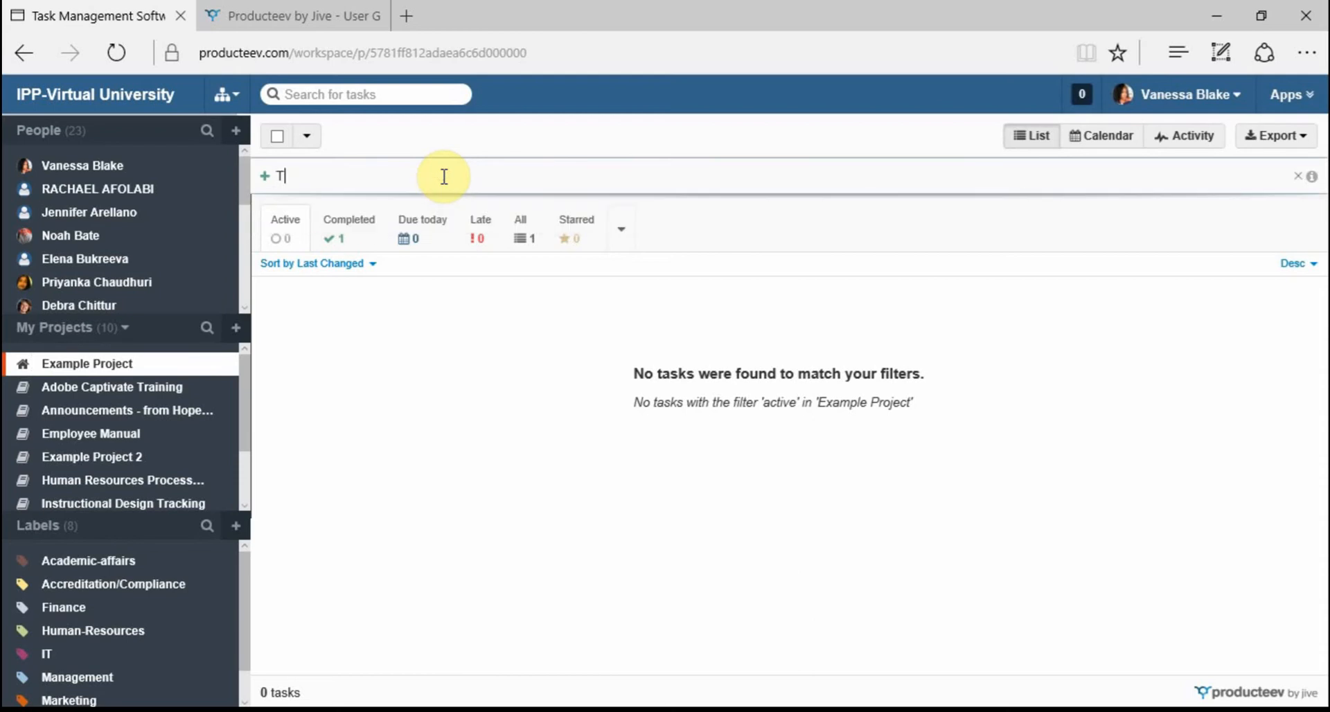
{"action": "type", "text": "ask 1"}
{"action": "key", "text": "Return"}
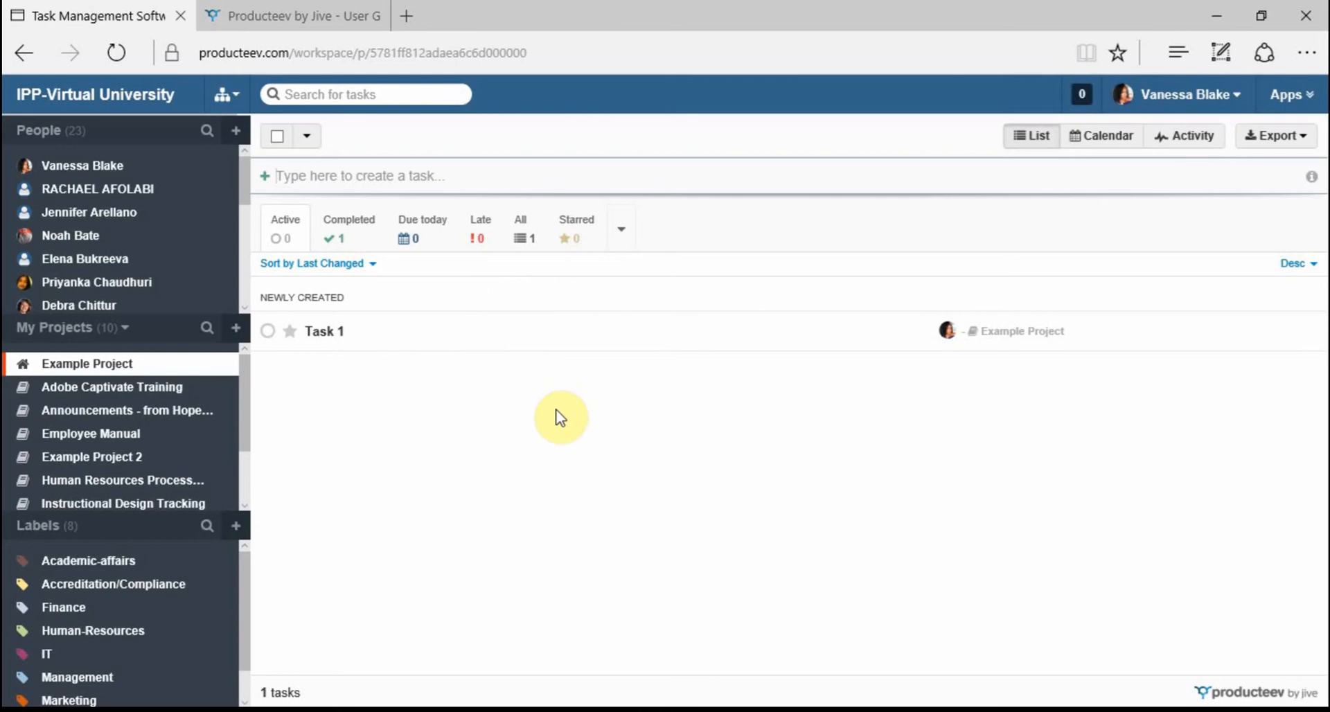
Open the details of Task 1 and add a second team member as an assignee
{"action": "mouse_move", "coordinate": [380, 333]}
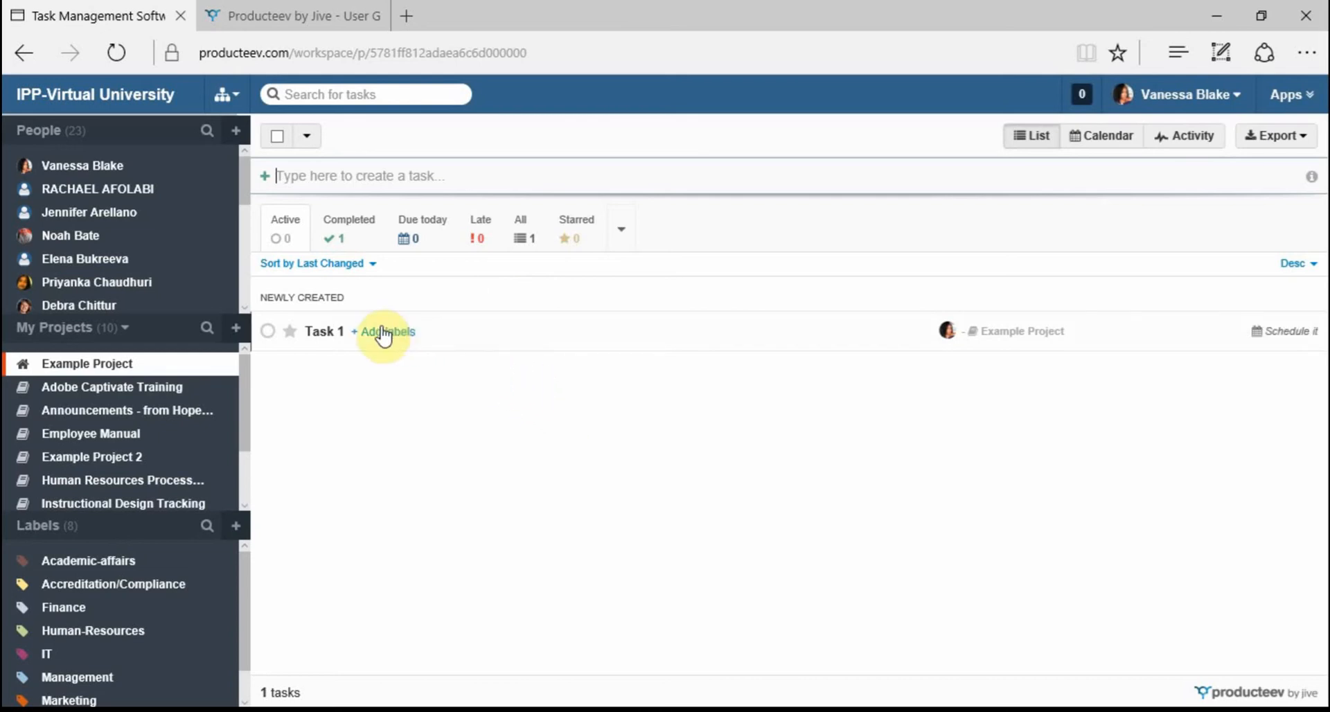
{"action": "left_click", "coordinate": [451, 333]}
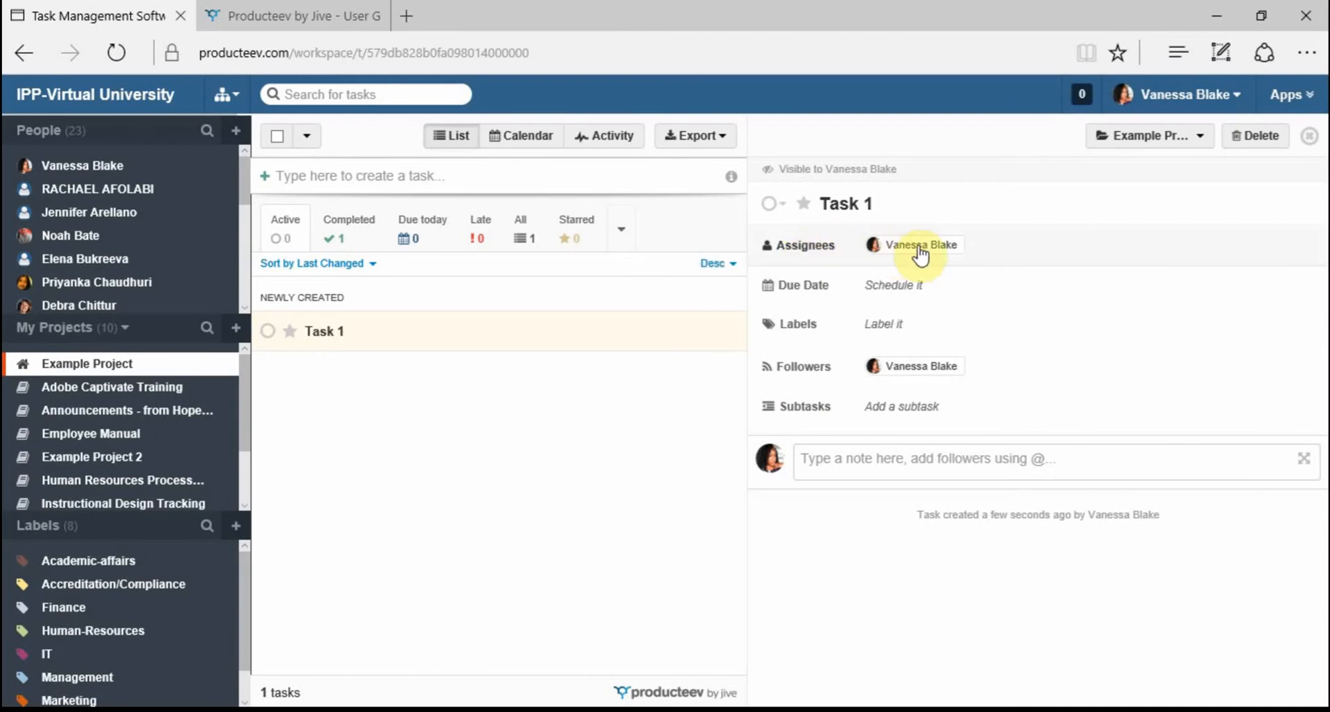
{"action": "left_click", "coordinate": [1032, 254]}
{"action": "type", "text": "Deb"}
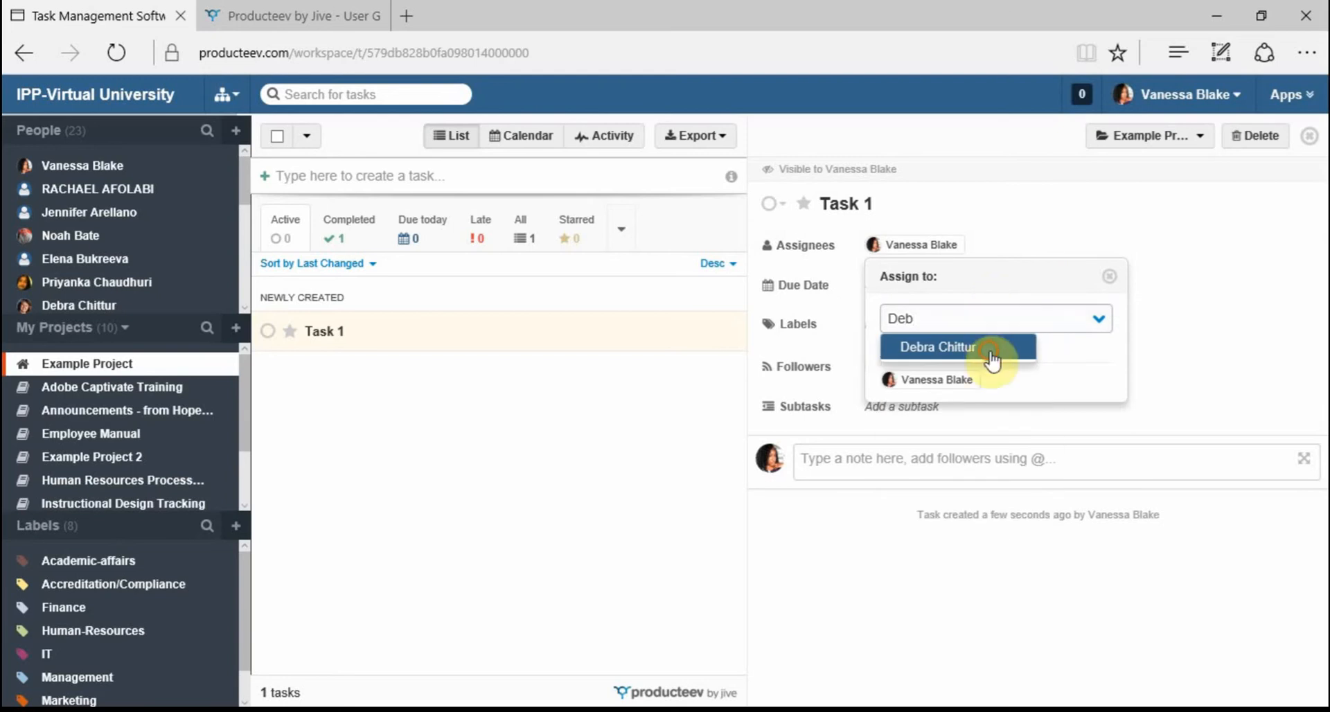
{"action": "left_click", "coordinate": [993, 360]}
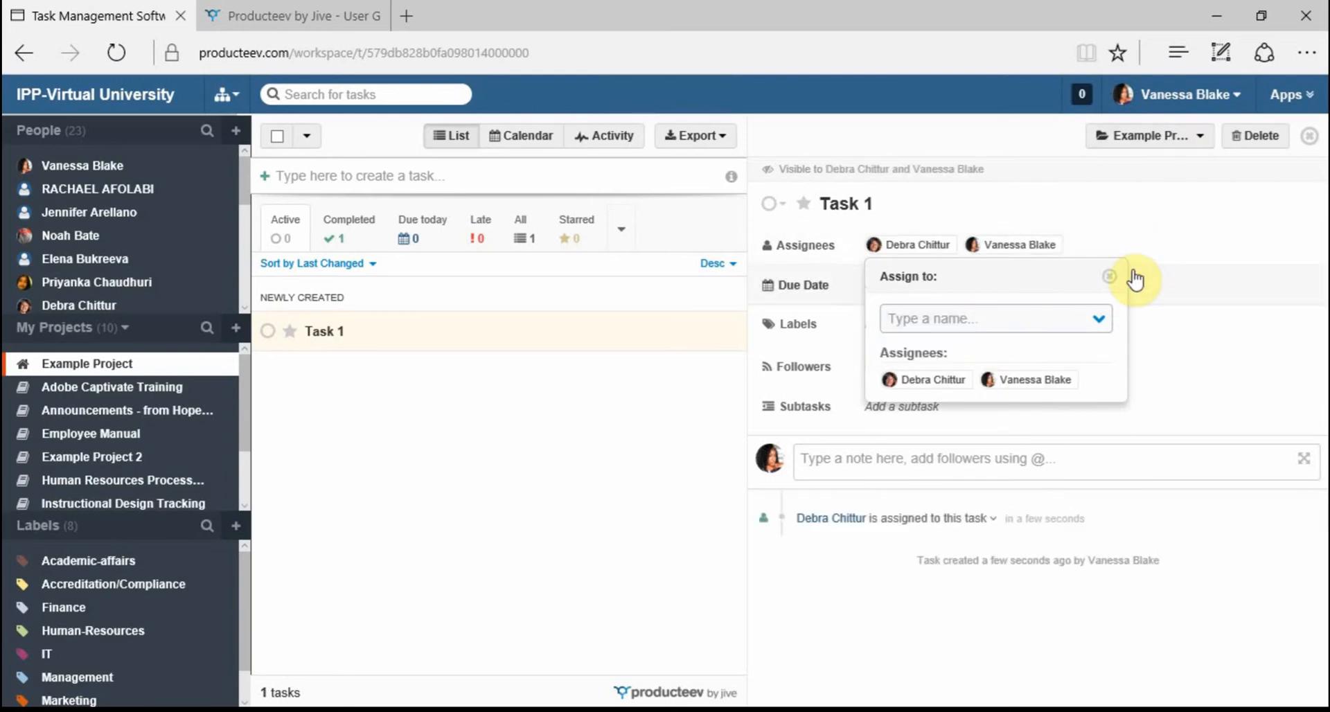
{"action": "left_click", "coordinate": [1109, 278]}
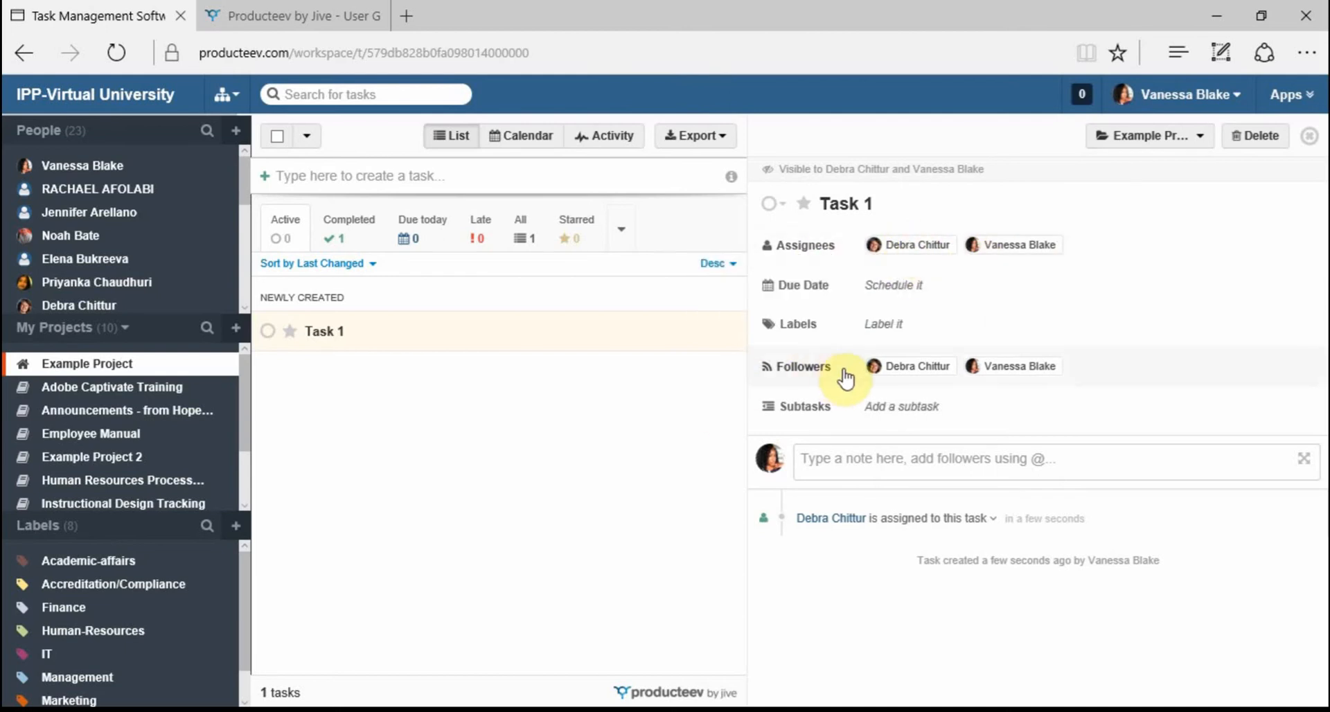
Schedule Task 1 as an all-day task due Sun, Jul 31, 2016, with an alert 1 hour before and no repeat
{"action": "left_click", "coordinate": [913, 294]}
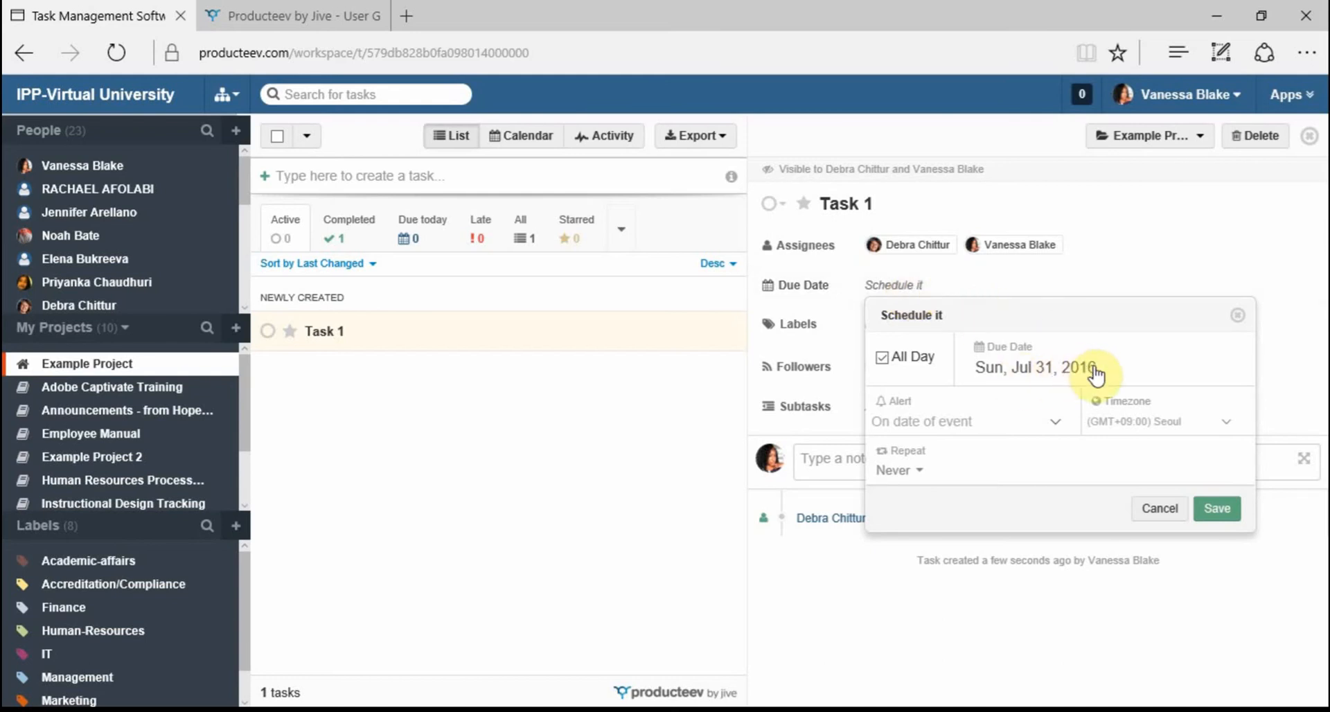
{"action": "left_click", "coordinate": [982, 424]}
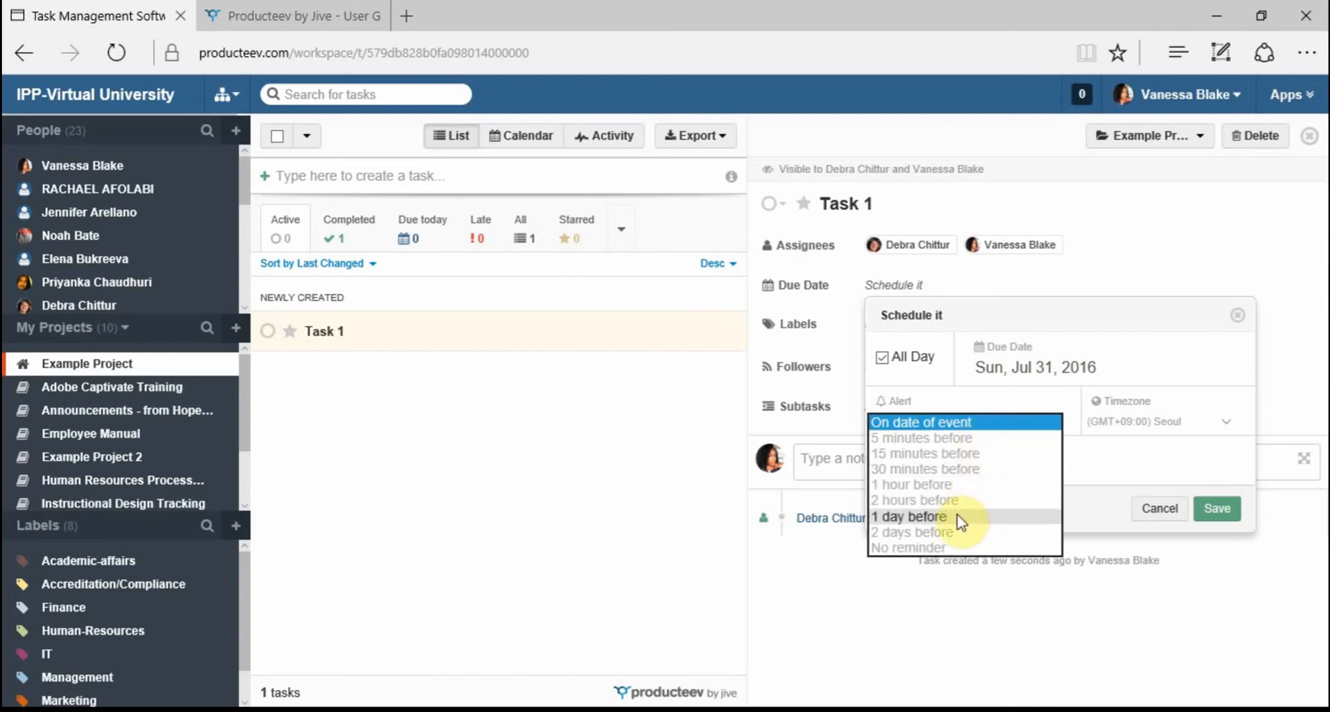
{"action": "left_click", "coordinate": [958, 485]}
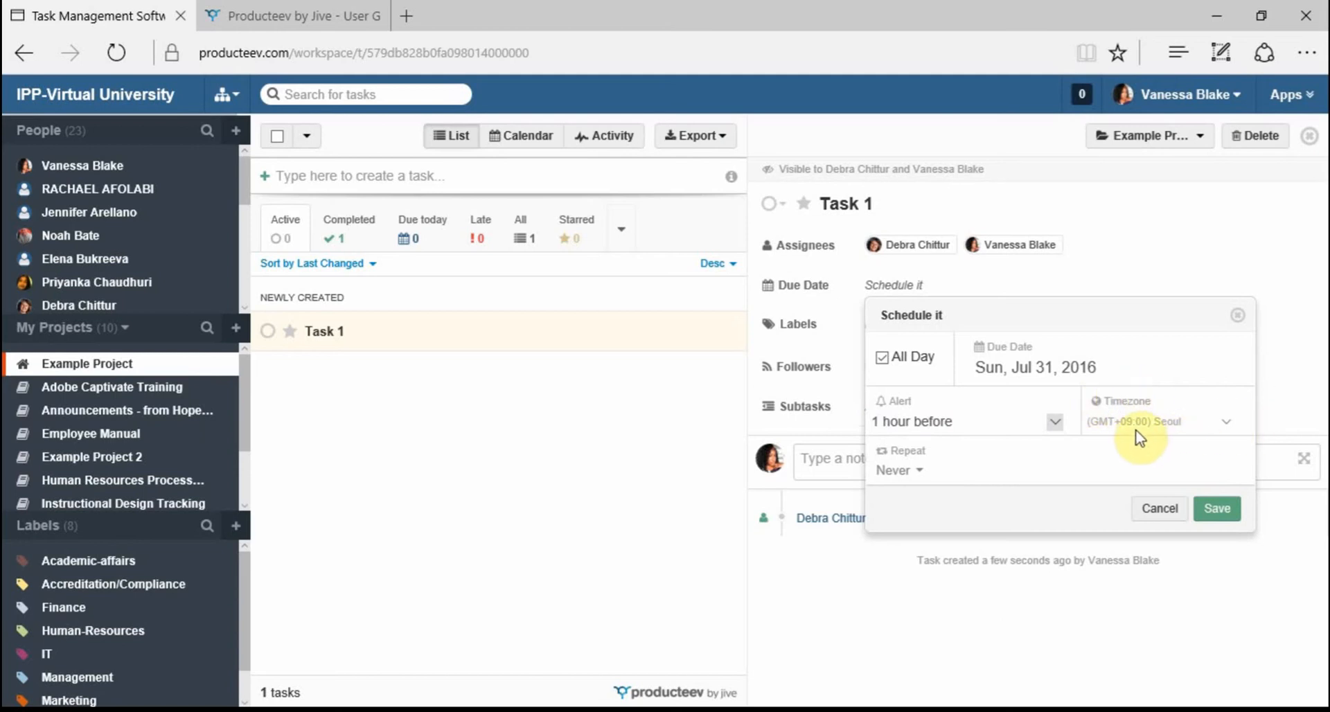
{"action": "left_click", "coordinate": [913, 471]}
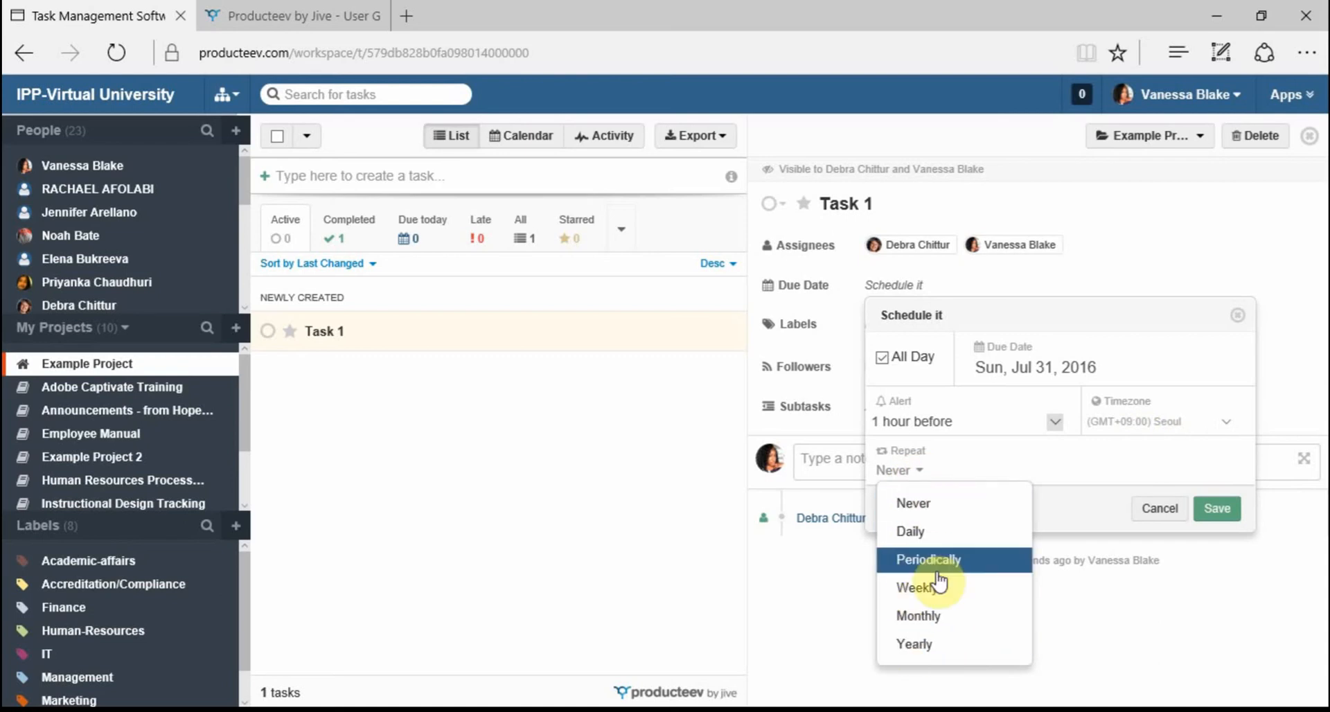
{"action": "left_click", "coordinate": [1085, 466]}
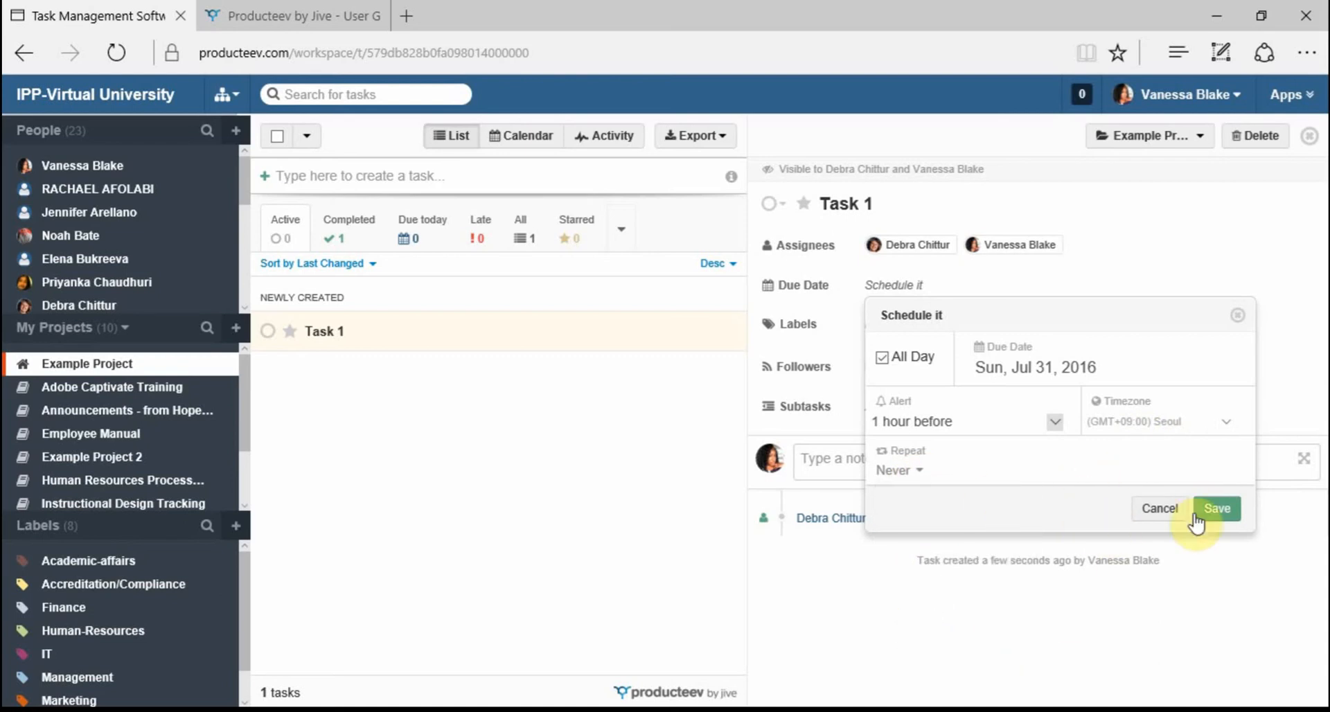
{"action": "left_click", "coordinate": [1230, 511]}
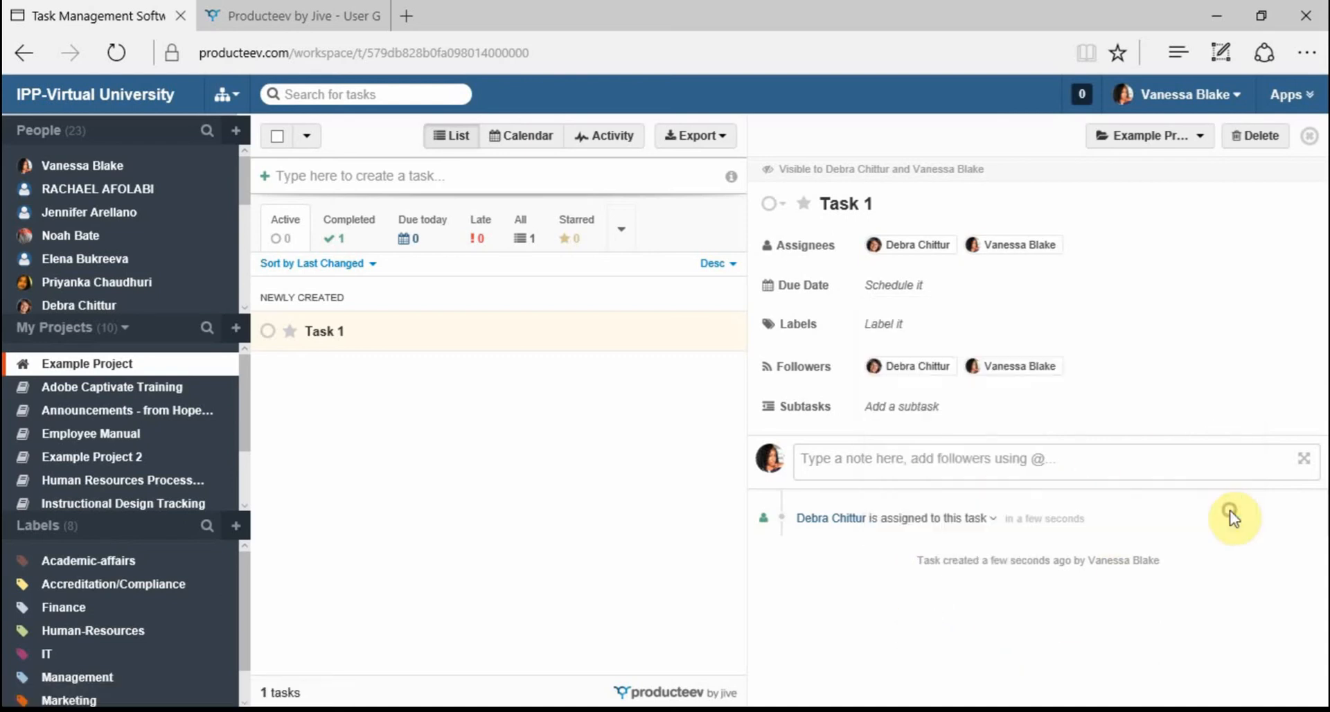
Add the Human-Resources label to Task 1
{"action": "left_click", "coordinate": [898, 331]}
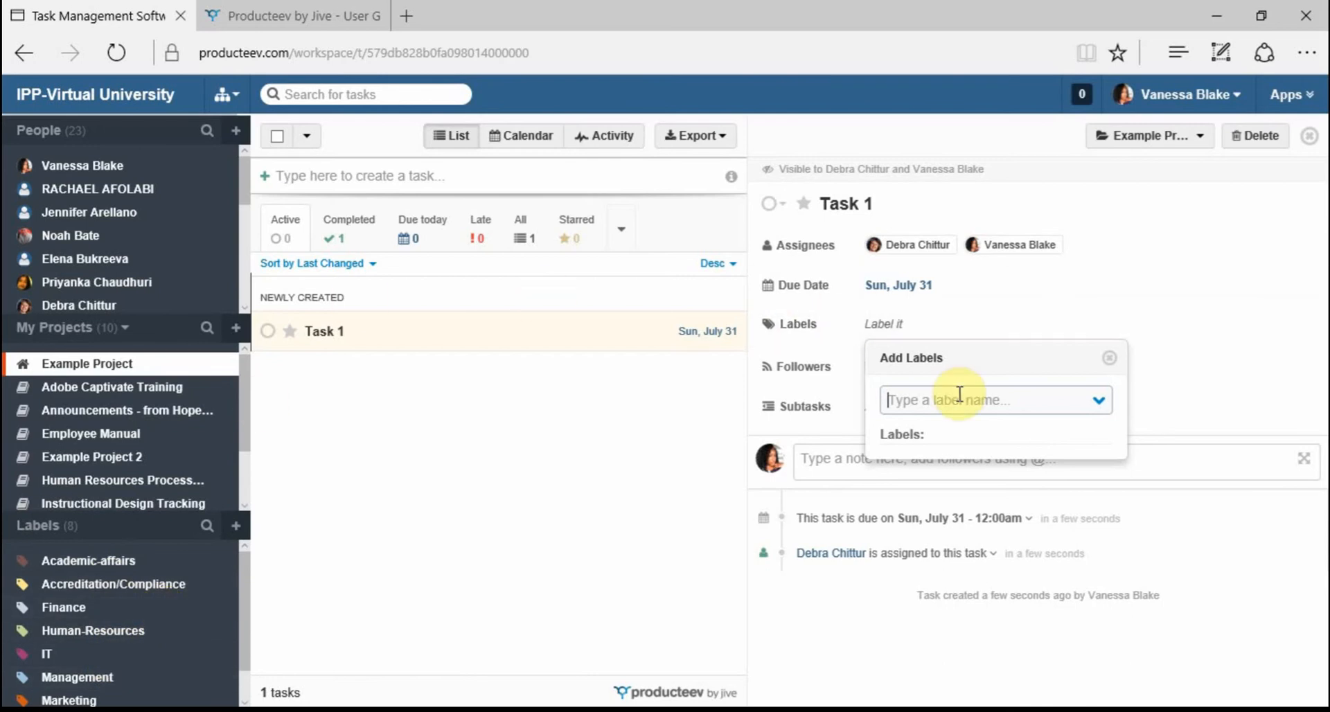
{"action": "type", "text": "Human"}
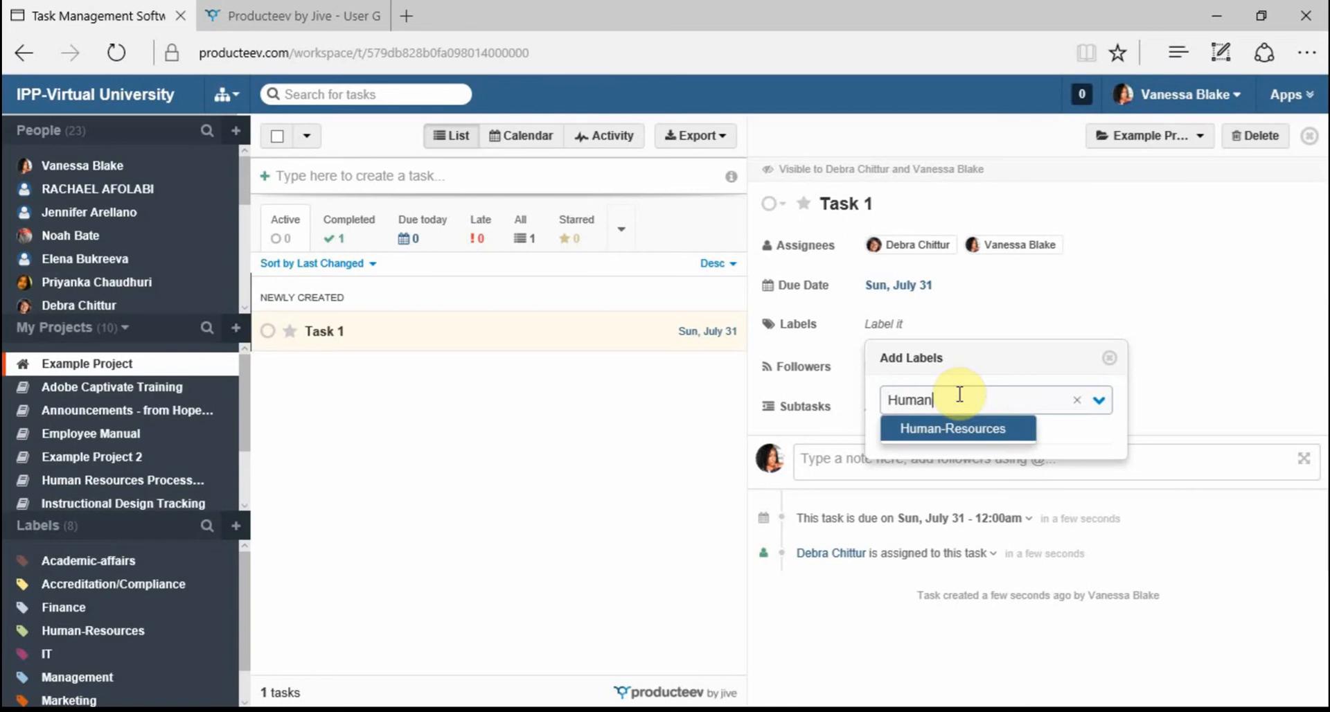
{"action": "left_click", "coordinate": [968, 424]}
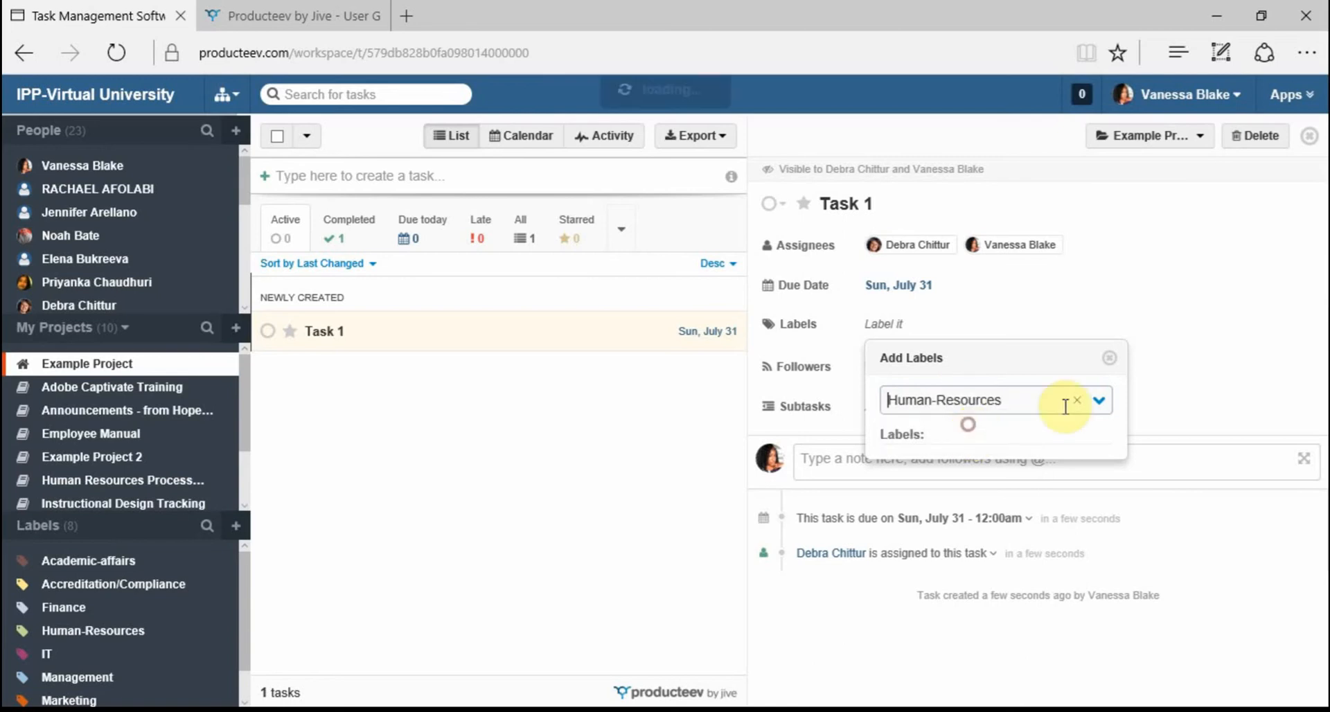
{"action": "left_click", "coordinate": [1109, 358]}
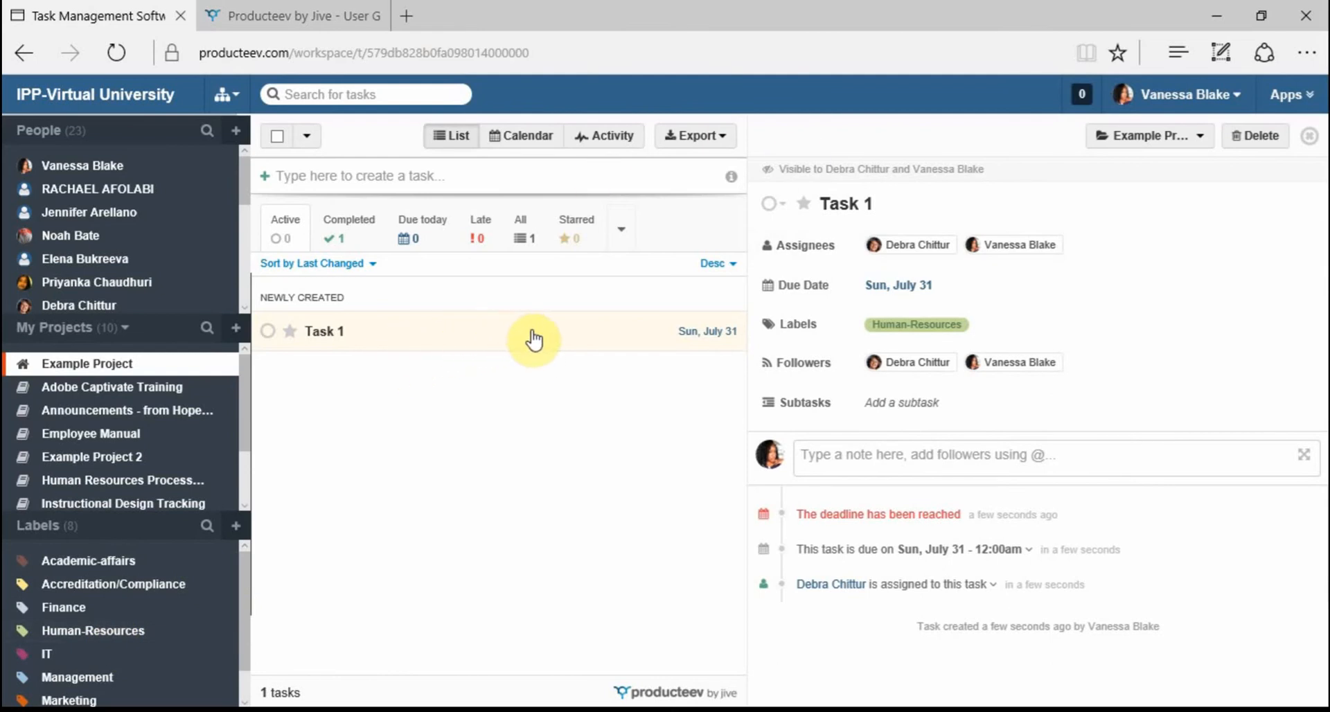
Add a subtask named "Subtask 1" to Task 1 and mark it as completed
{"action": "left_click", "coordinate": [925, 408]}
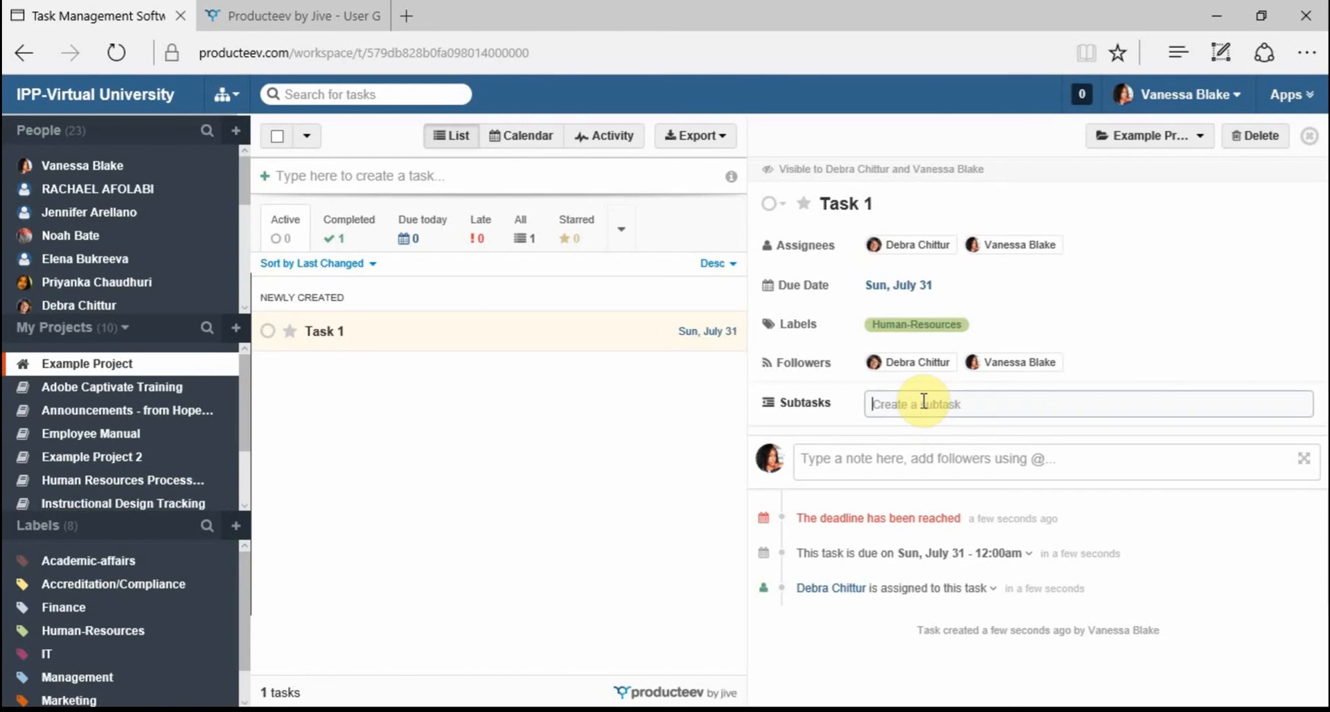
{"action": "type", "text": "Subtask 1"}
{"action": "key", "text": "Return"}
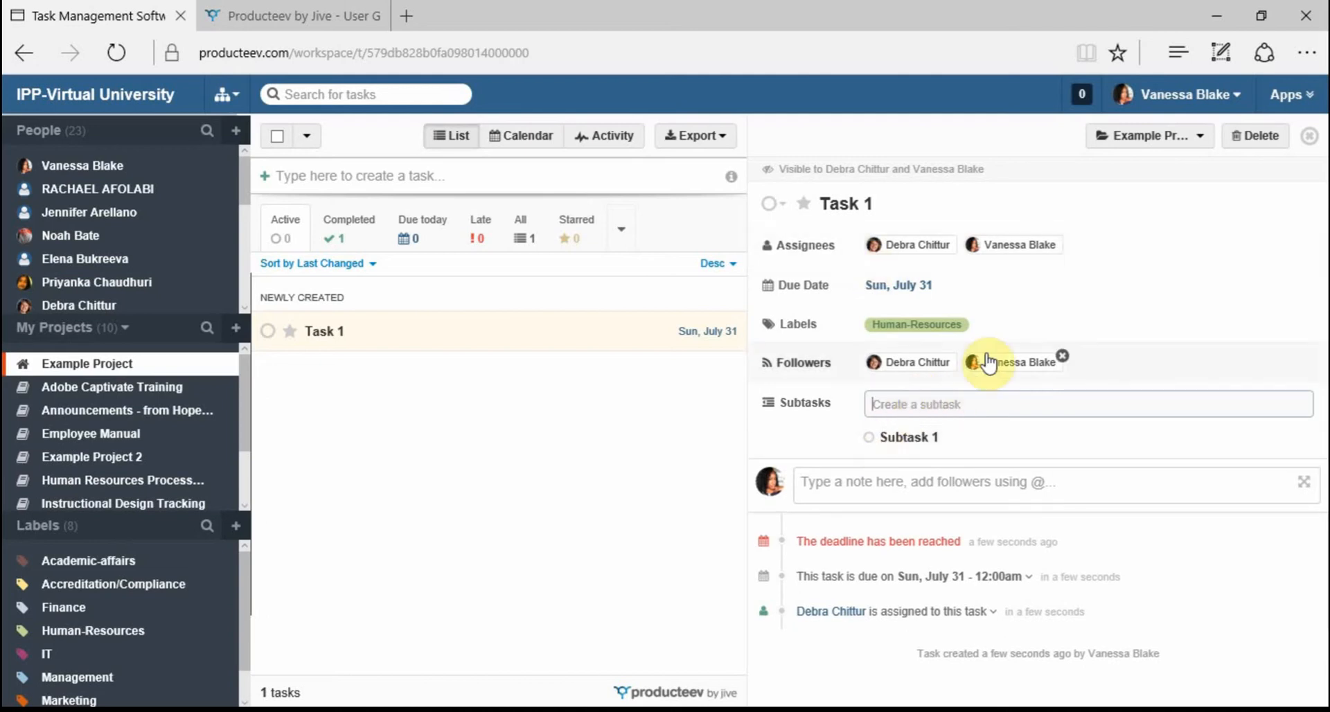
{"action": "left_click", "coordinate": [870, 437]}
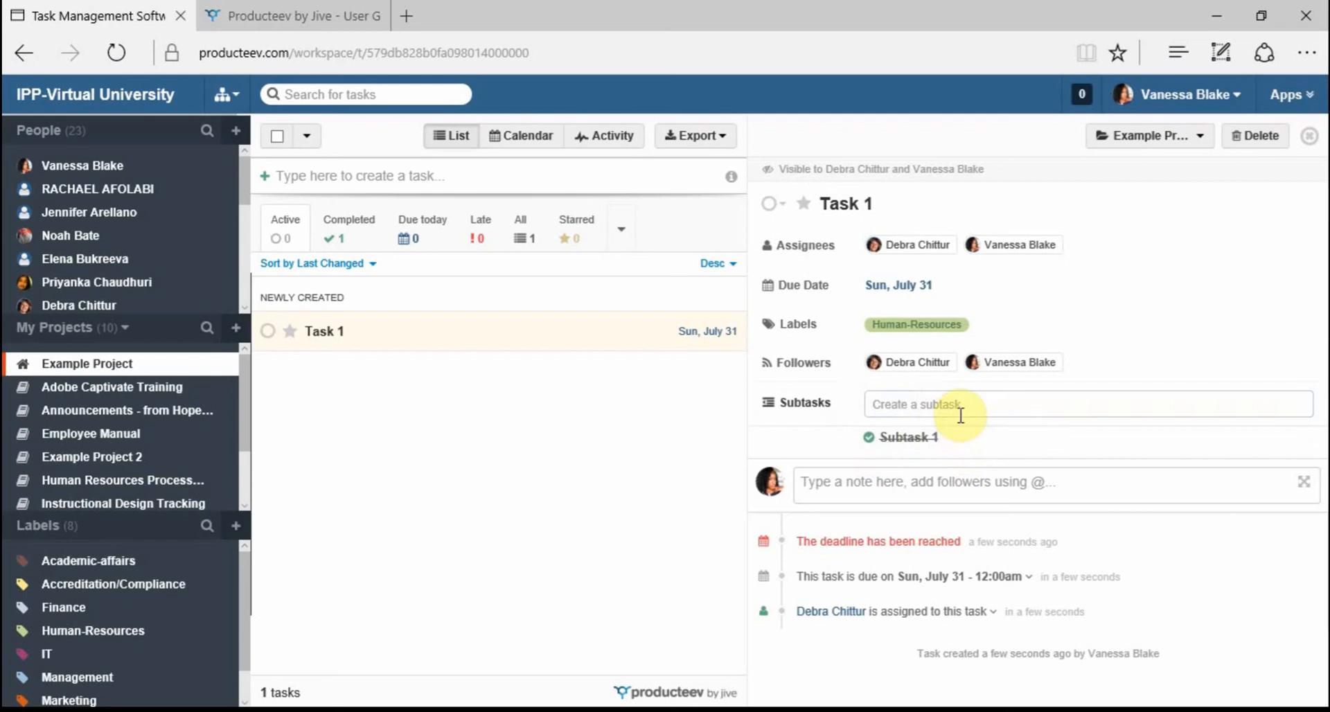
Write the note "Adding a note." on Task 1, ending with mentions of the added assignee and another team member
{"action": "left_click", "coordinate": [902, 475]}
{"action": "type", "text": "Ad"}
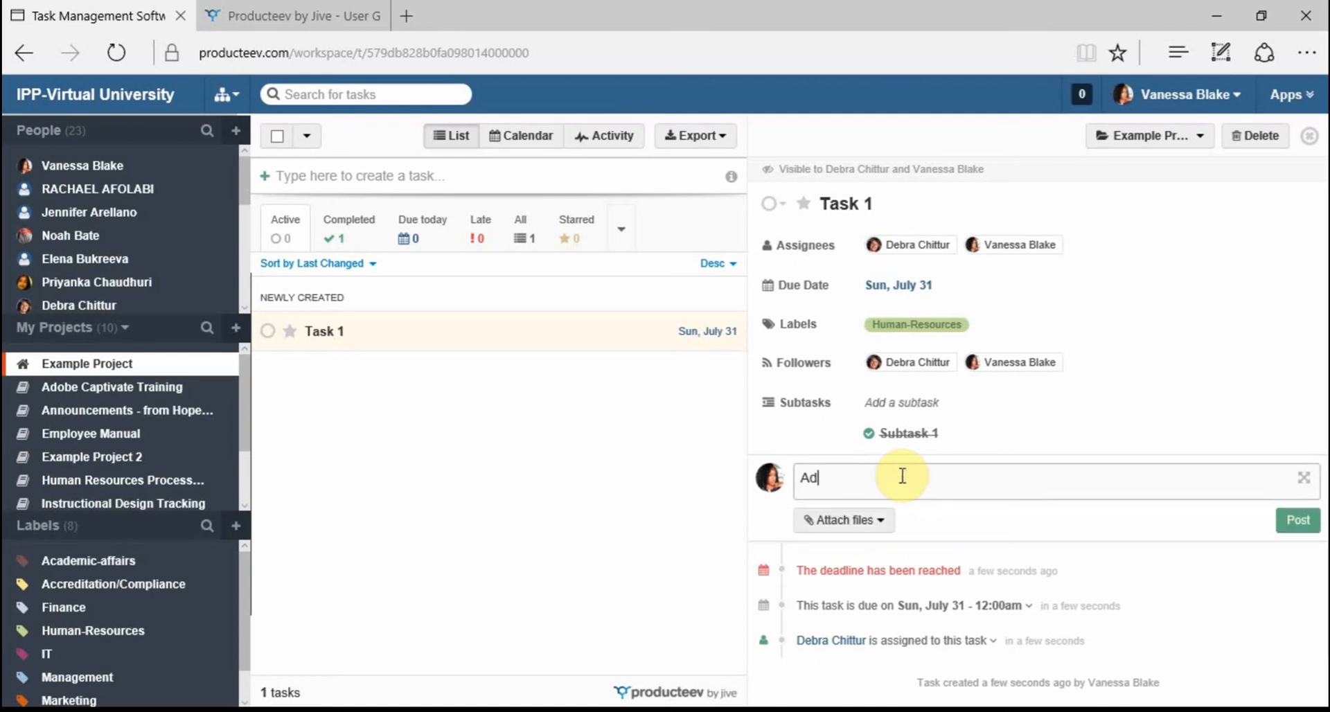
{"action": "type", "text": "ding a note."}
{"action": "type", "text": "@De"}
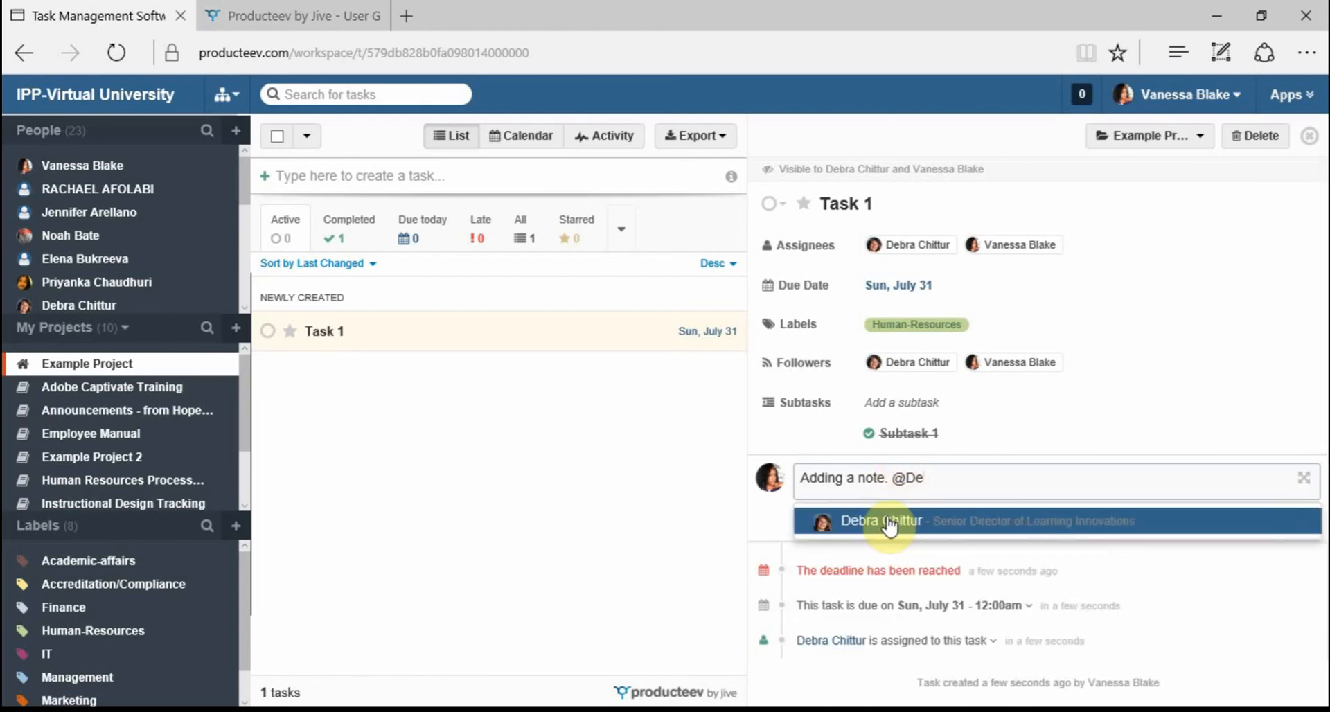
{"action": "left_click", "coordinate": [889, 523]}
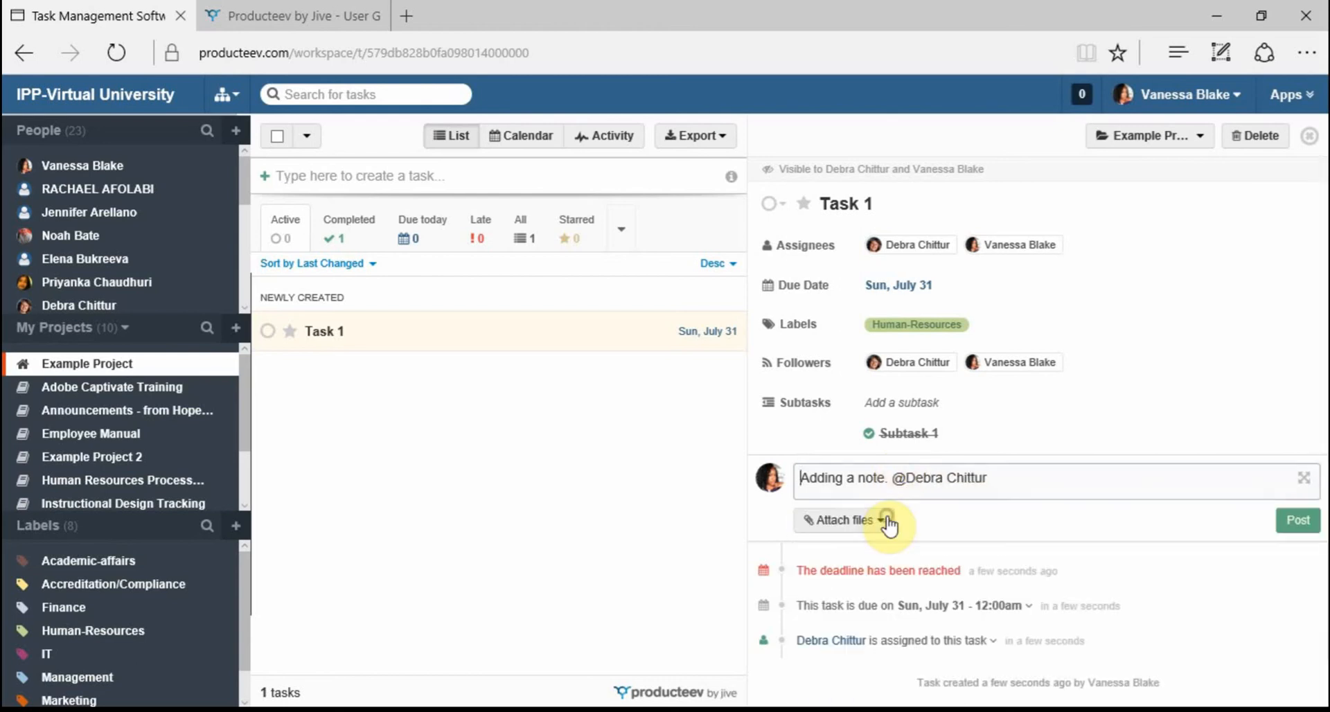
{"action": "type", "text": "@"}
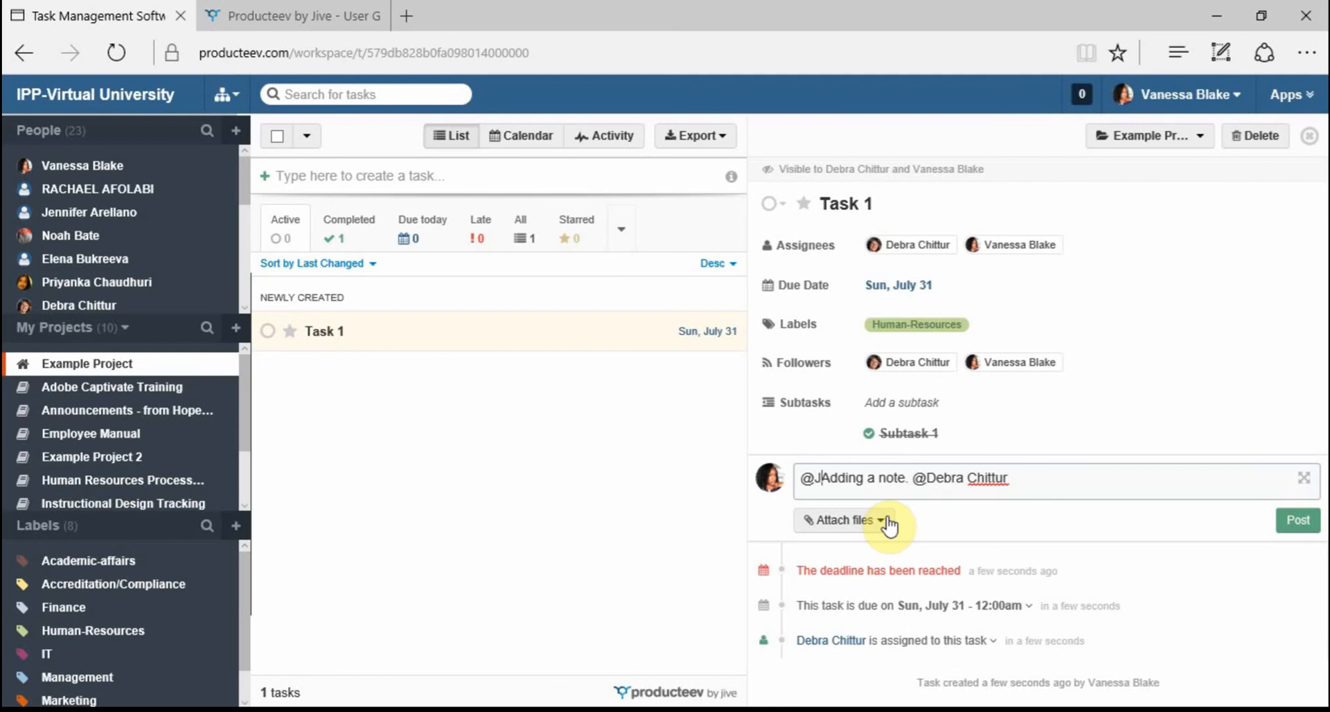
{"action": "left_click", "coordinate": [1046, 476]}
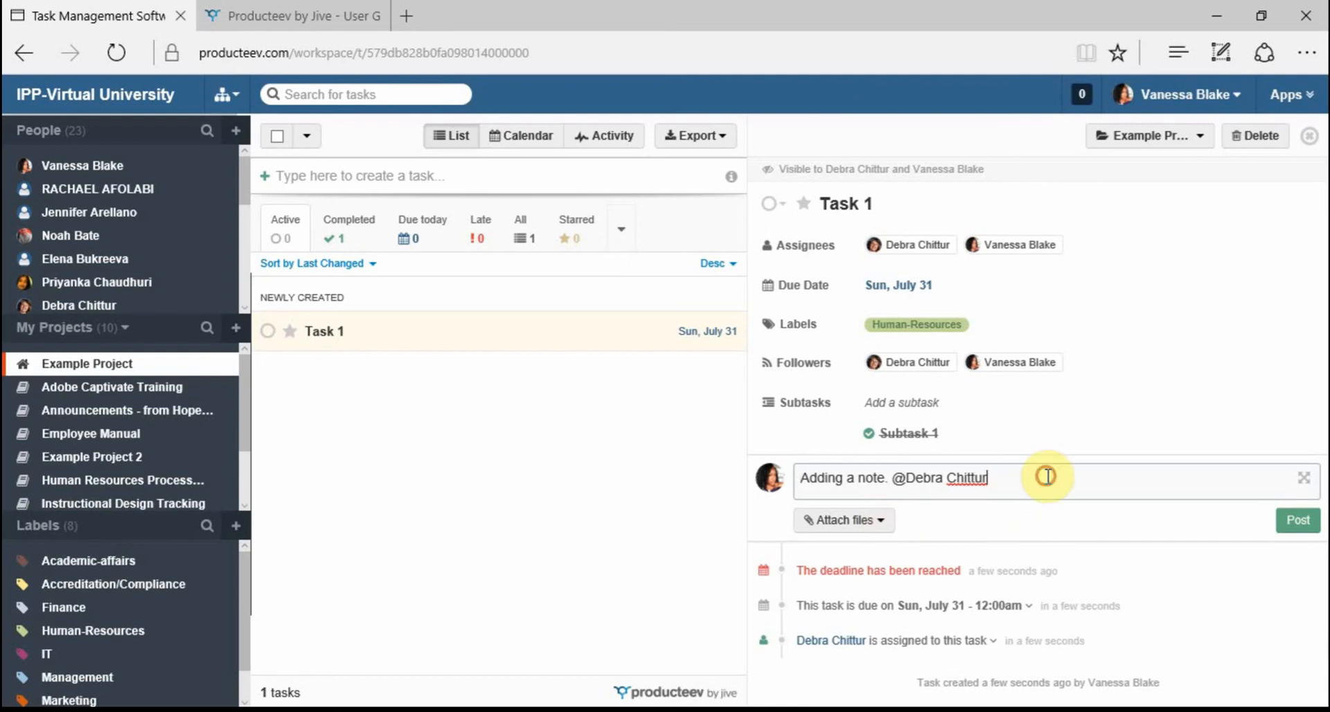
{"action": "type", "text": "@J"}
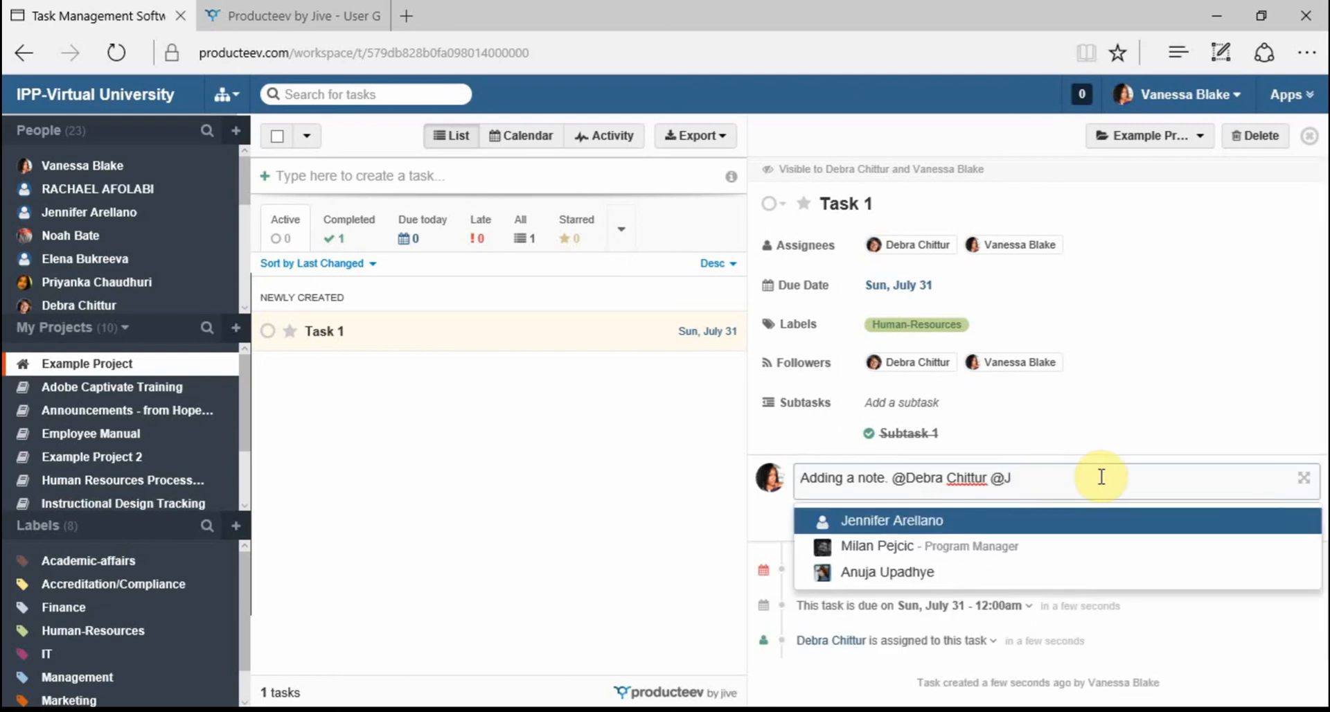
{"action": "left_click", "coordinate": [1028, 528]}
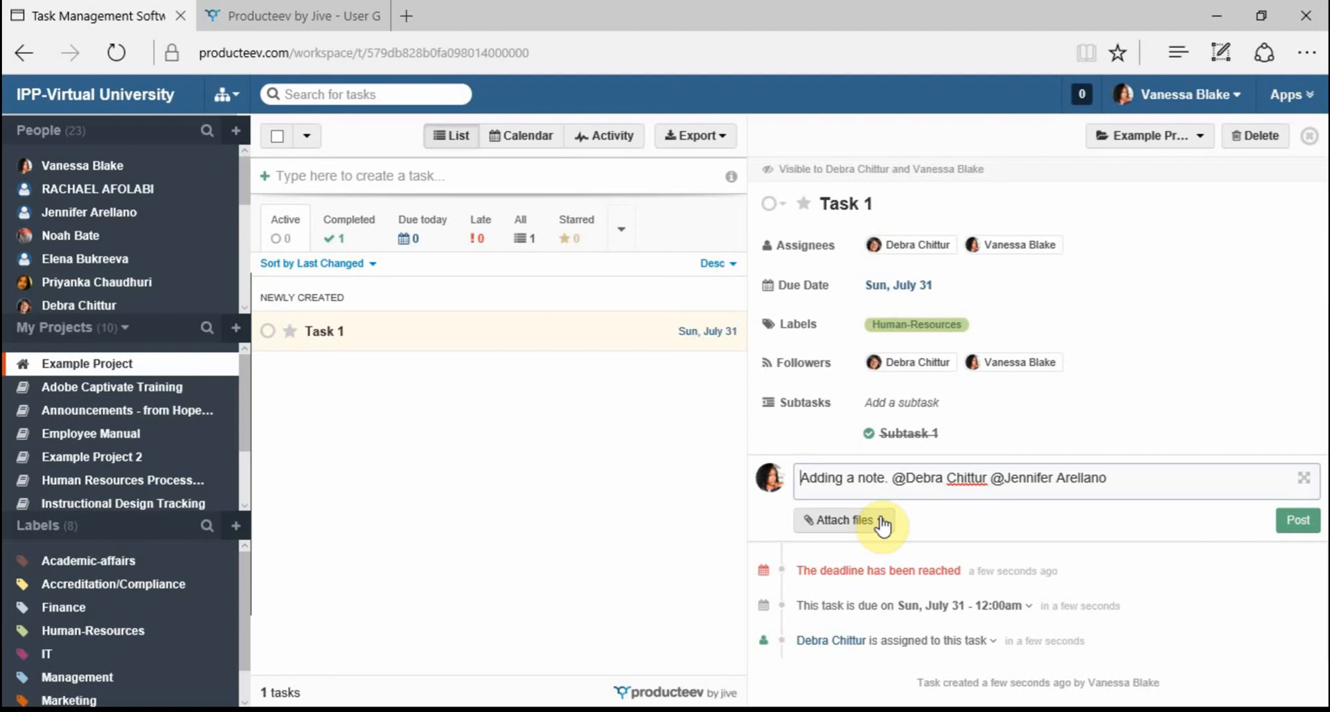
View the file attachment sources for the note, then post the note without an attachment
{"action": "left_click", "coordinate": [854, 522]}
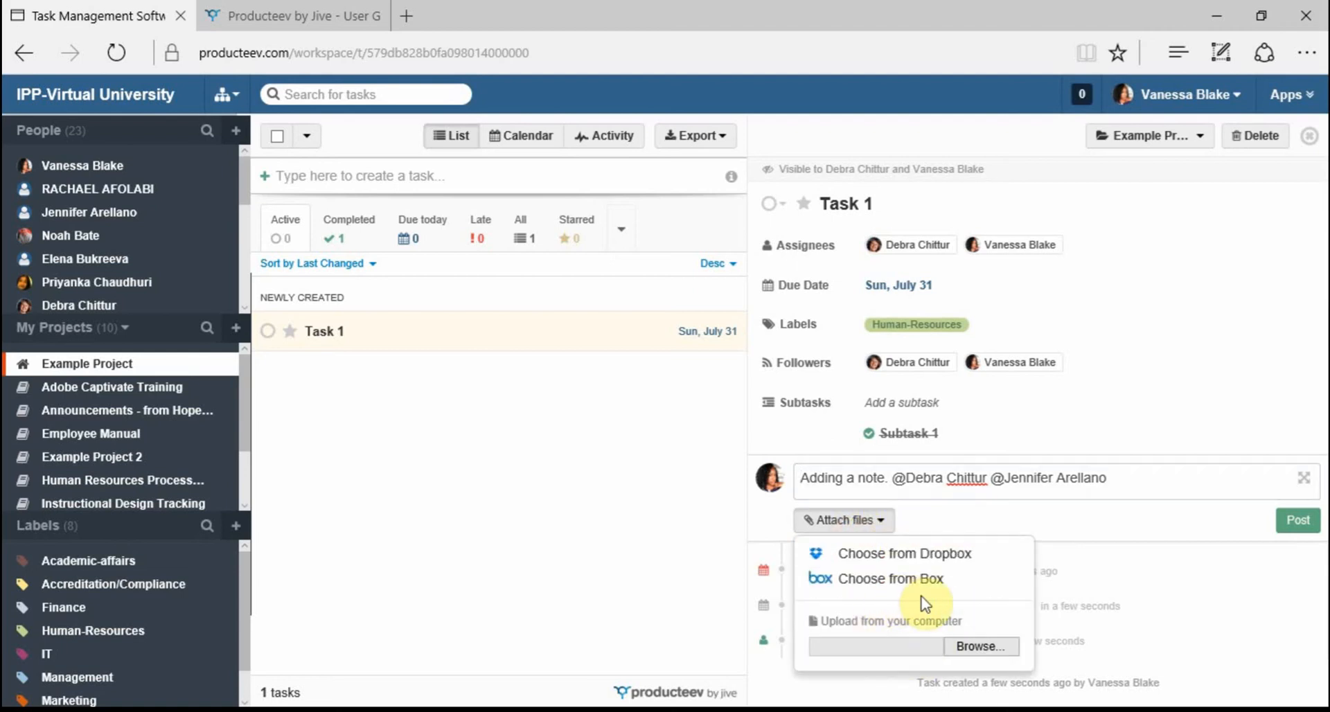
{"action": "left_click", "coordinate": [1033, 528]}
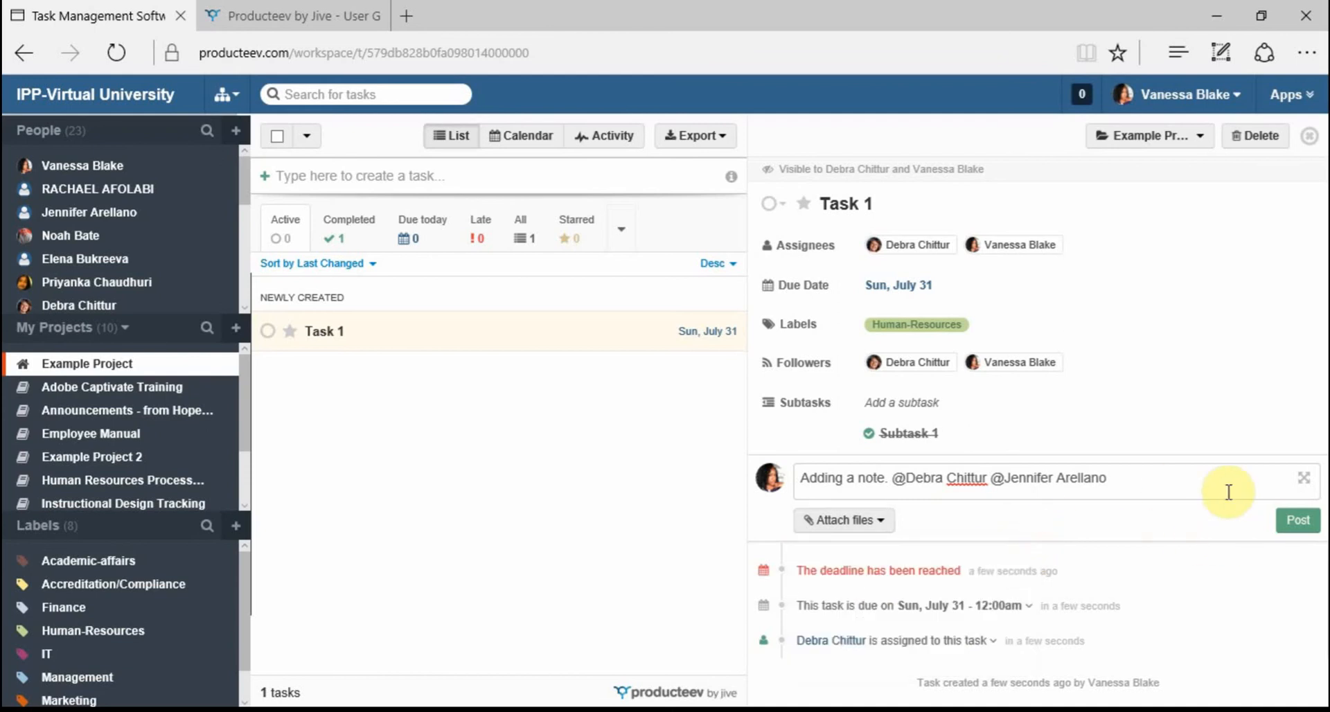
{"action": "left_click", "coordinate": [1298, 532]}
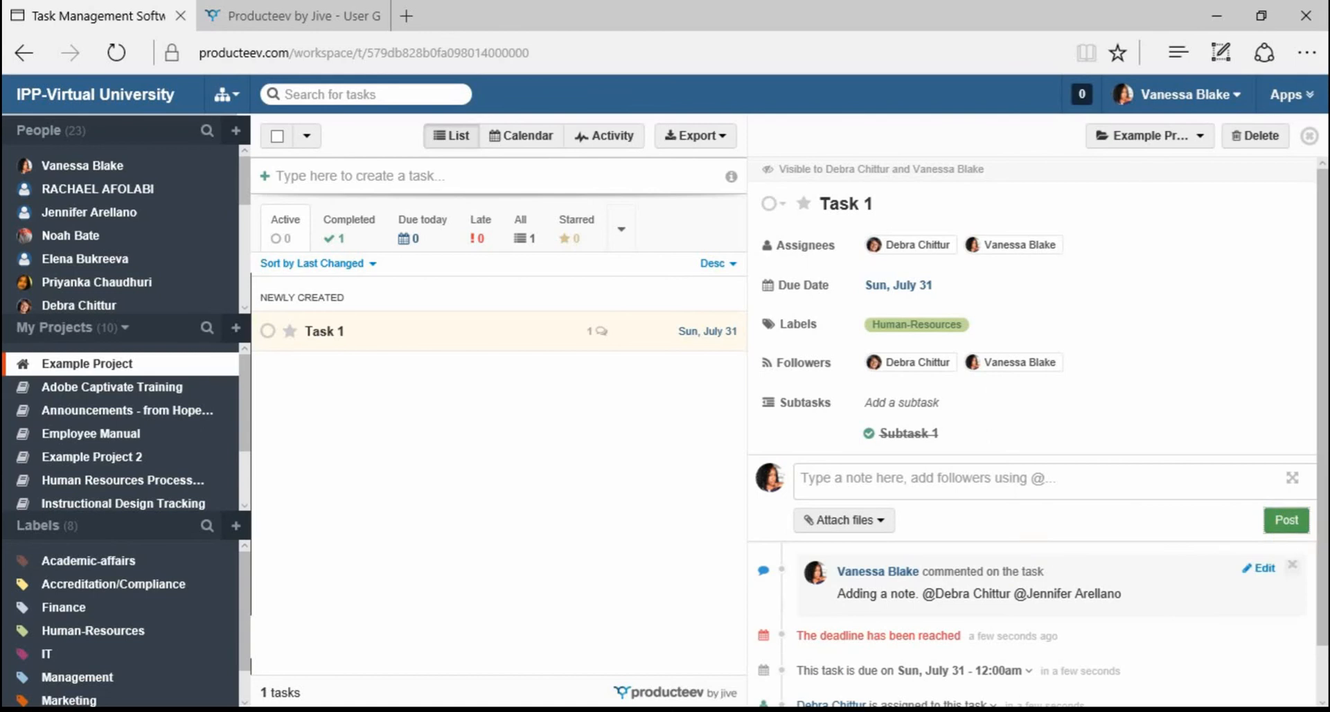
Edit the posted note on Task 1 to remove both mentions, leaving only "Adding a note."
{"action": "scroll", "coordinate": [1067, 561], "scroll_direction": "down", "scroll_amount": 1}
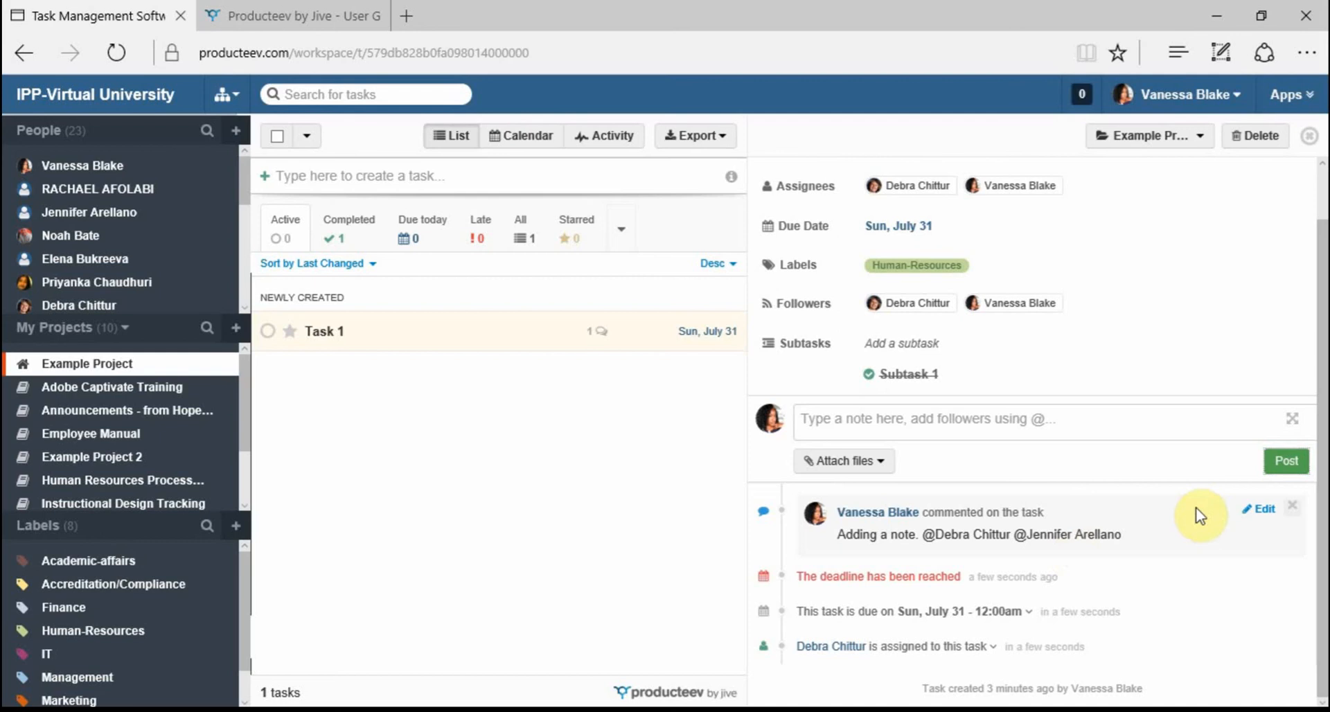
{"action": "left_click", "coordinate": [1259, 513]}
{"action": "left_click_drag", "start_coordinate": [1156, 514], "coordinate": [924, 506]}
{"action": "key", "text": "BackSpace"}
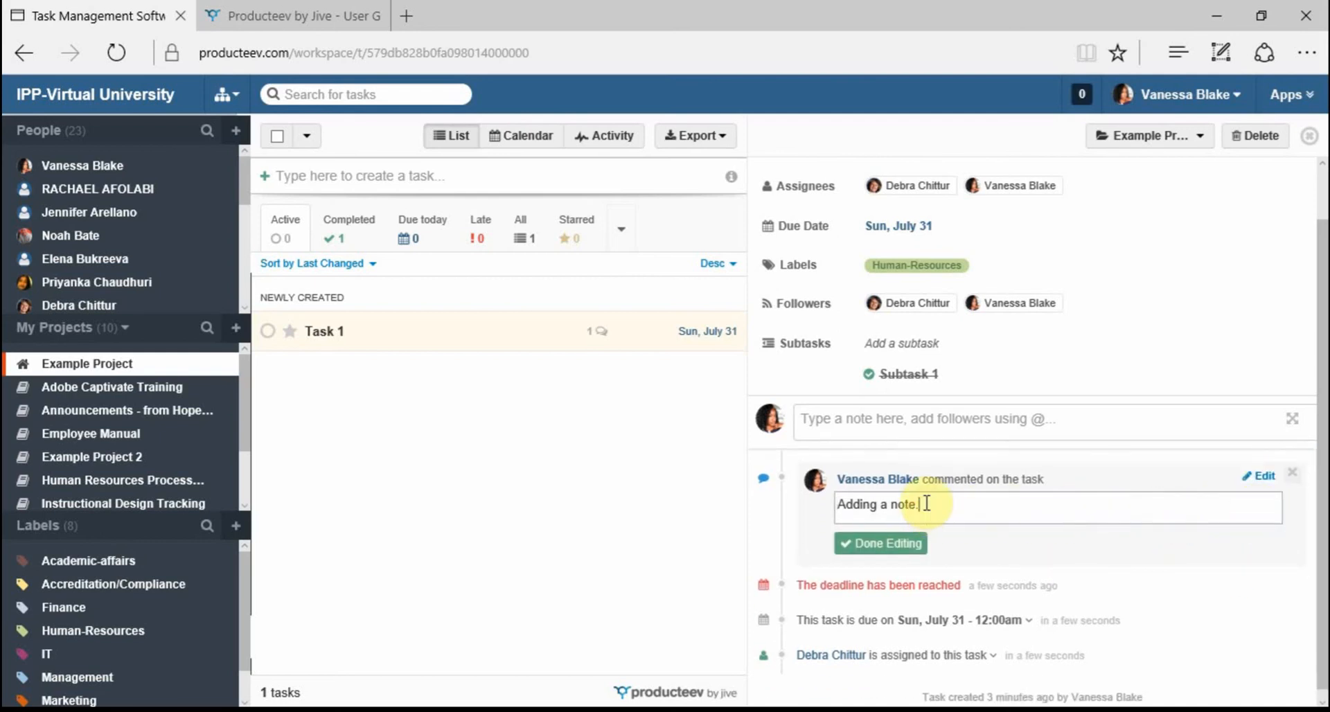
{"action": "left_click", "coordinate": [875, 545]}
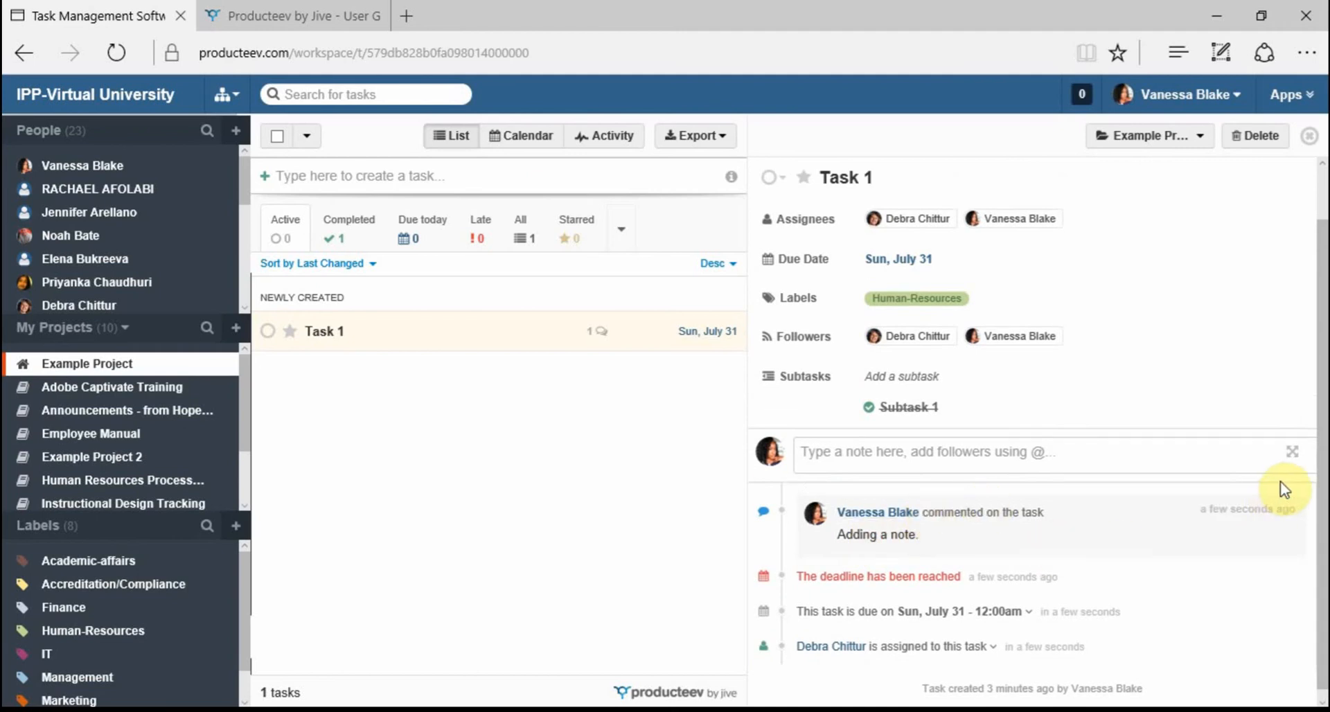
Delete the posted note from Task 1
{"action": "mouse_move", "coordinate": [1282, 521]}
{"action": "left_click", "coordinate": [1290, 510]}
{"action": "left_click", "coordinate": [1241, 528]}
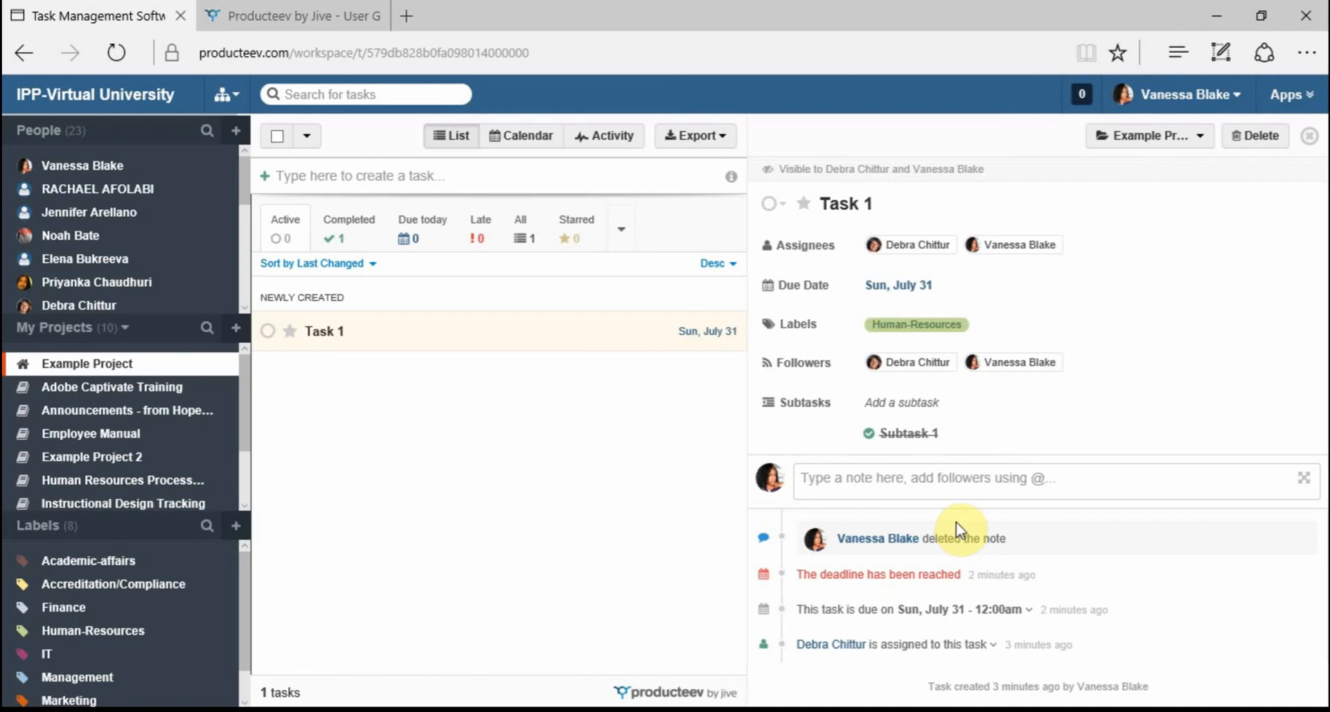
Set the priority of Task 1 to Very High
{"action": "left_click", "coordinate": [808, 206]}
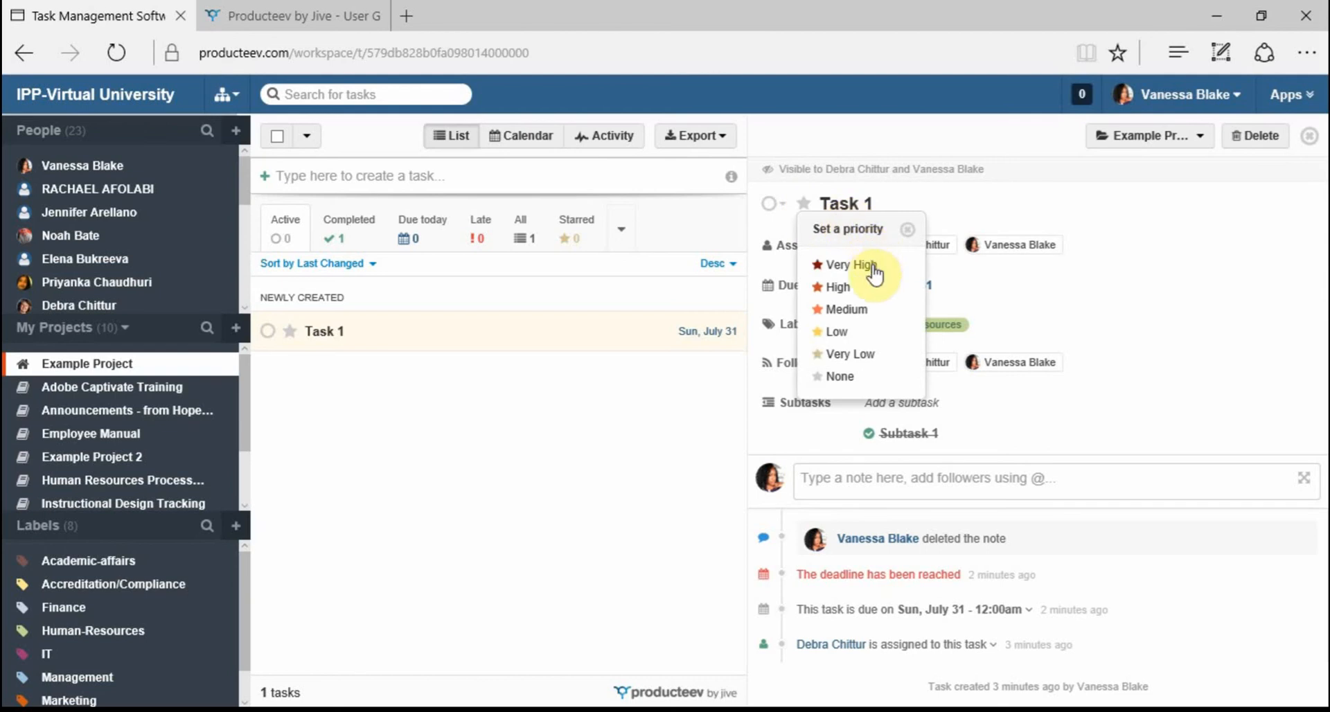
{"action": "left_click", "coordinate": [874, 273]}
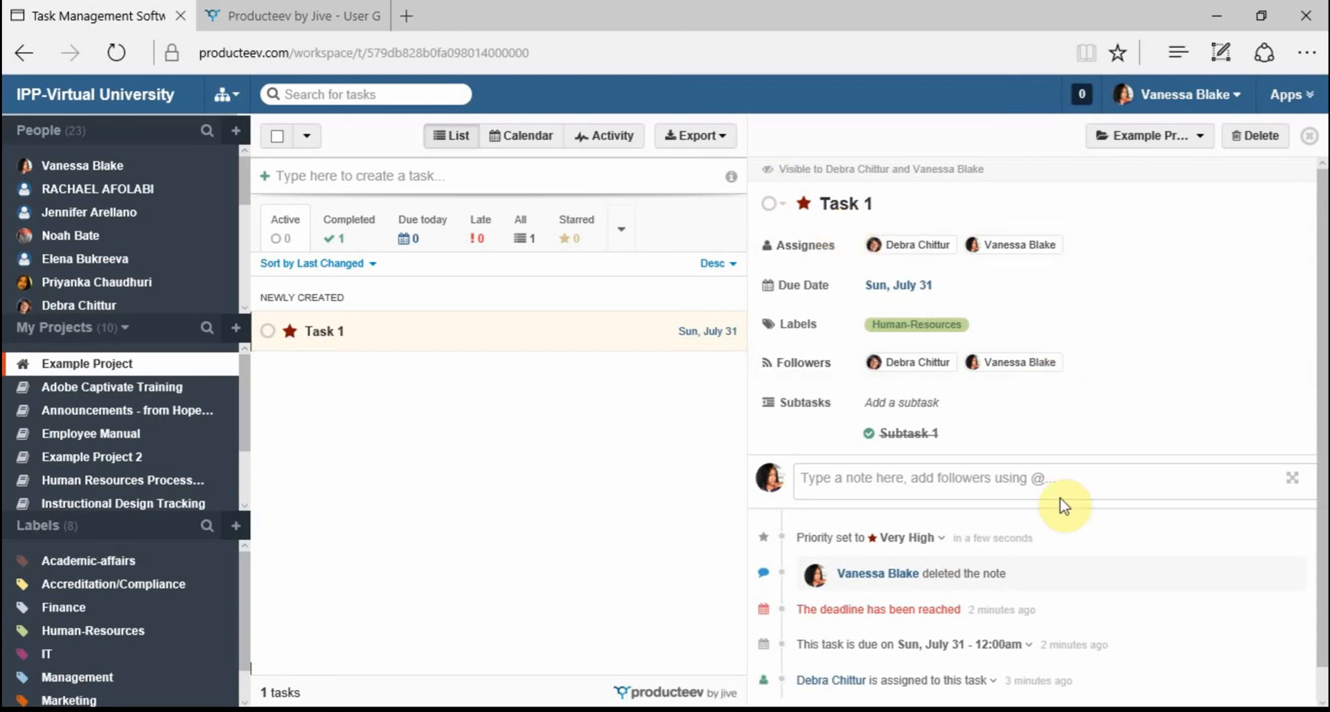
View the export options for the current task list, then close them without downloading anything
{"action": "left_click", "coordinate": [706, 141]}
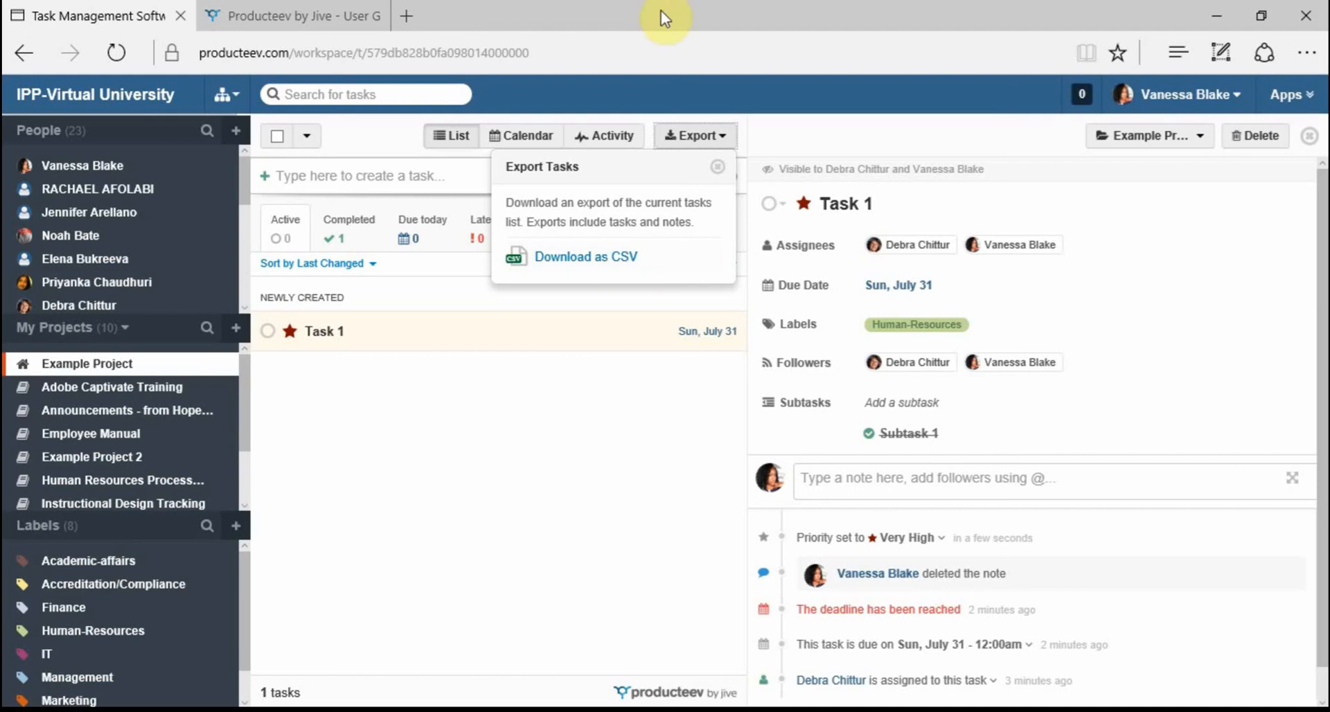
{"action": "left_click", "coordinate": [660, 424]}
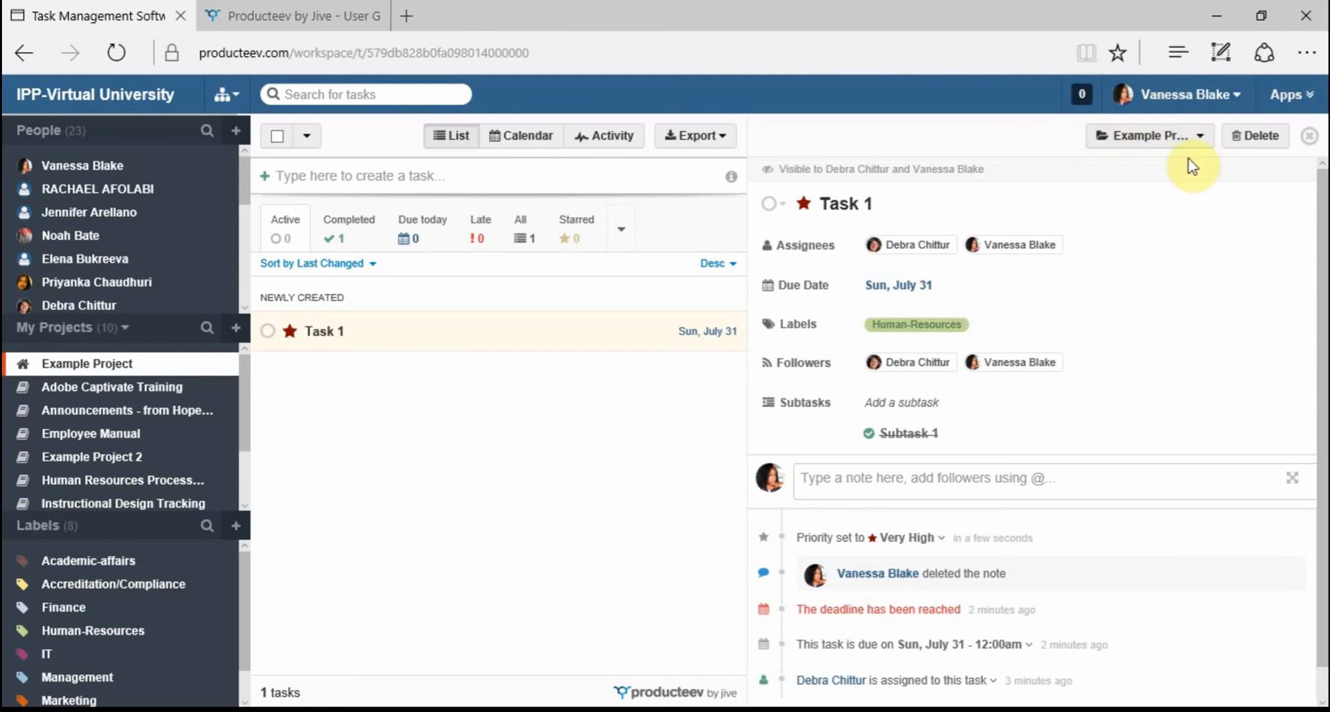
Move Task 1 from Example Project to Example Project 2
{"action": "left_click", "coordinate": [1173, 138]}
{"action": "scroll", "coordinate": [1175, 288], "scroll_direction": "down", "scroll_amount": 2}
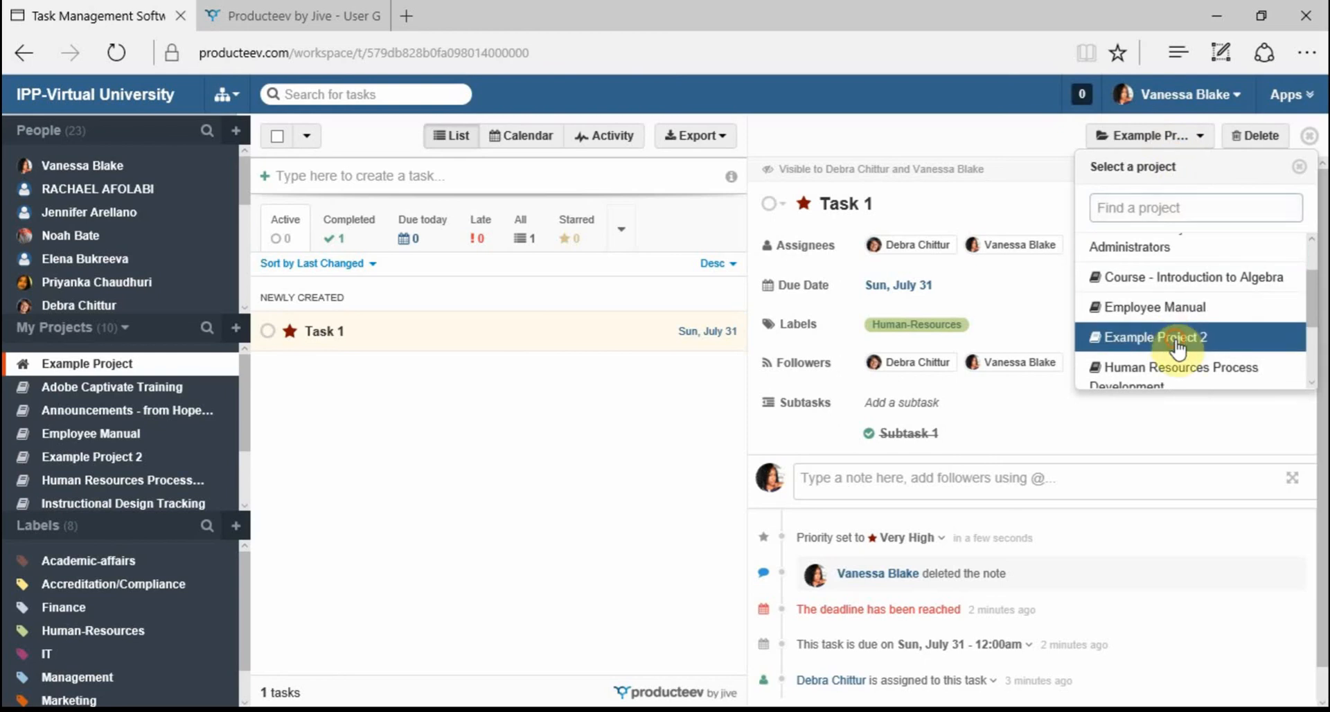
{"action": "left_click", "coordinate": [1175, 338]}
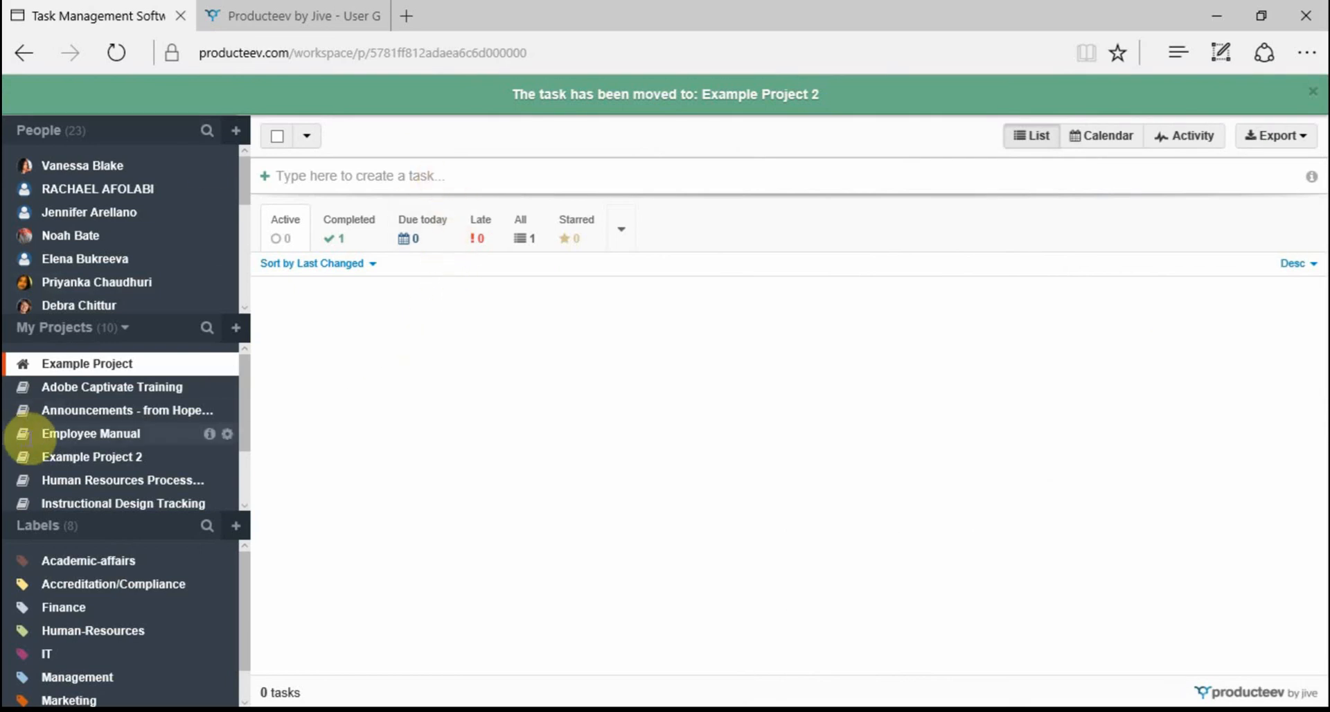
Open Task 1 in Example Project 2 and review its visibility, details and activity history
{"action": "left_click", "coordinate": [68, 463]}
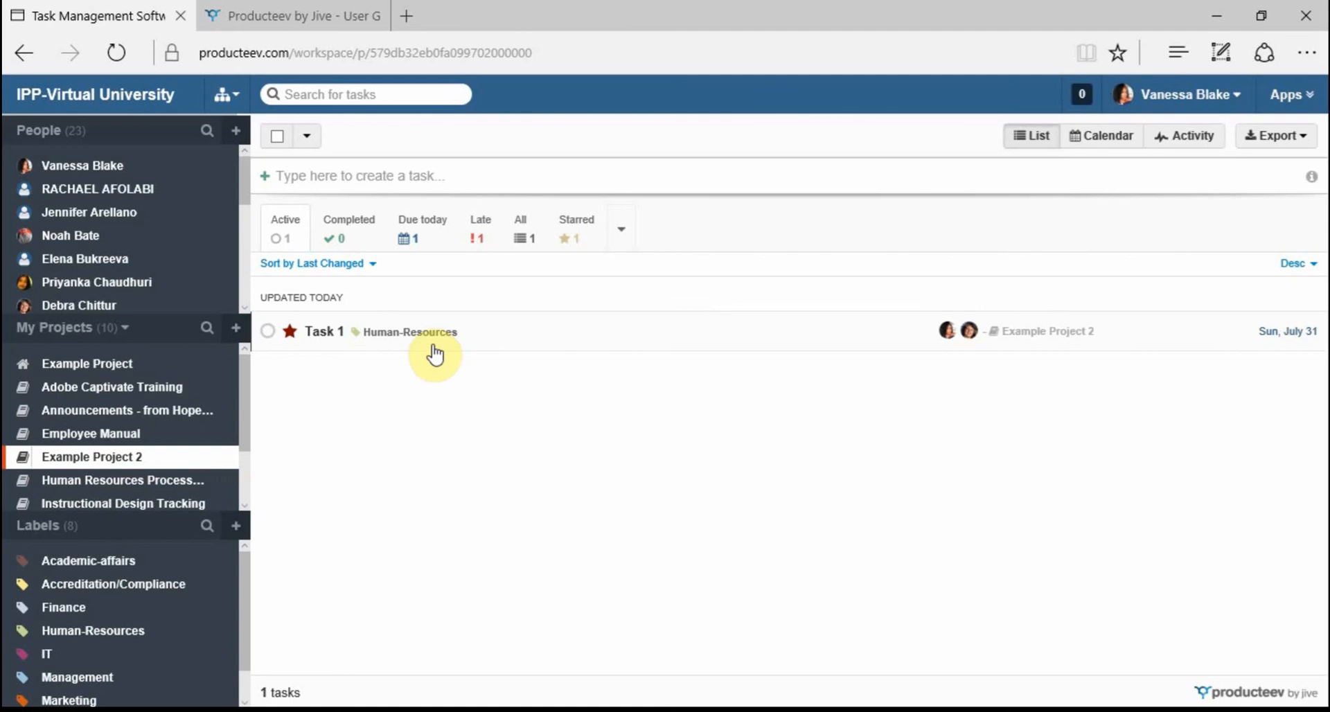
{"action": "left_click", "coordinate": [321, 332]}
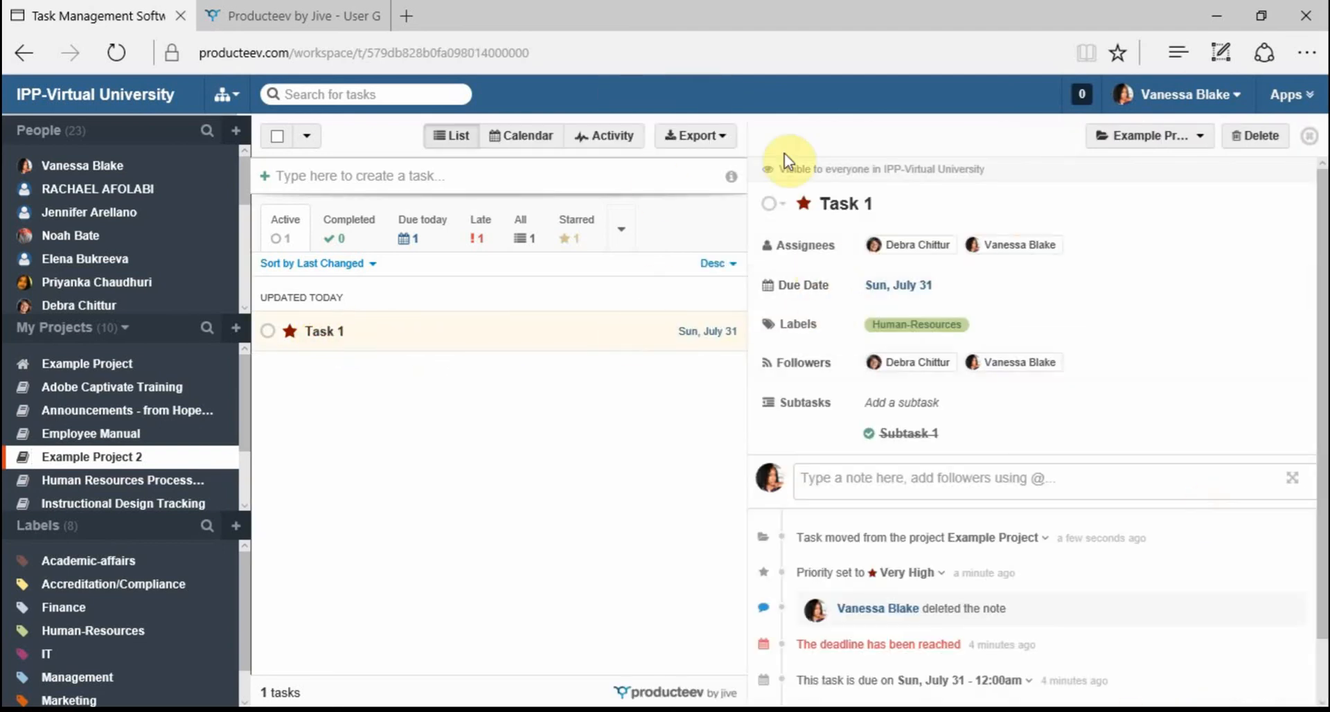
{"action": "scroll", "coordinate": [1078, 470], "scroll_direction": "down", "scroll_amount": 1}
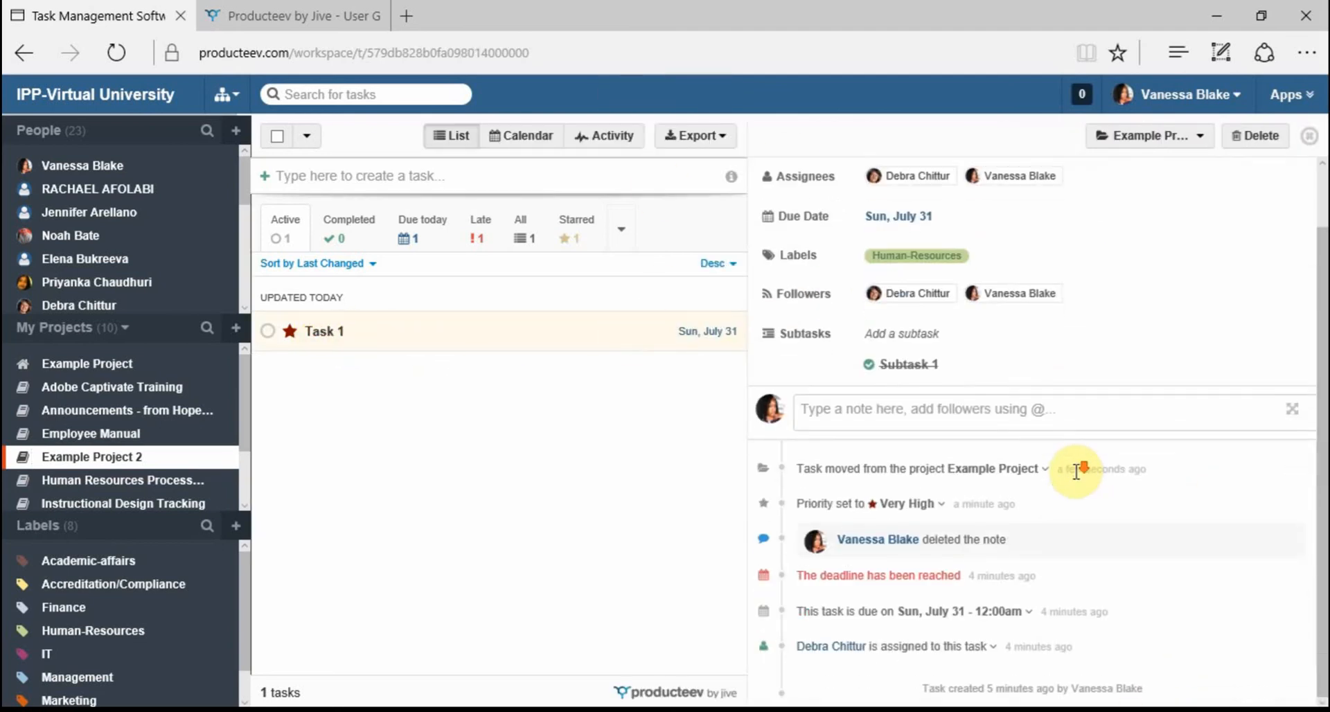
{"action": "scroll", "coordinate": [1077, 471], "scroll_direction": "up", "scroll_amount": 1}
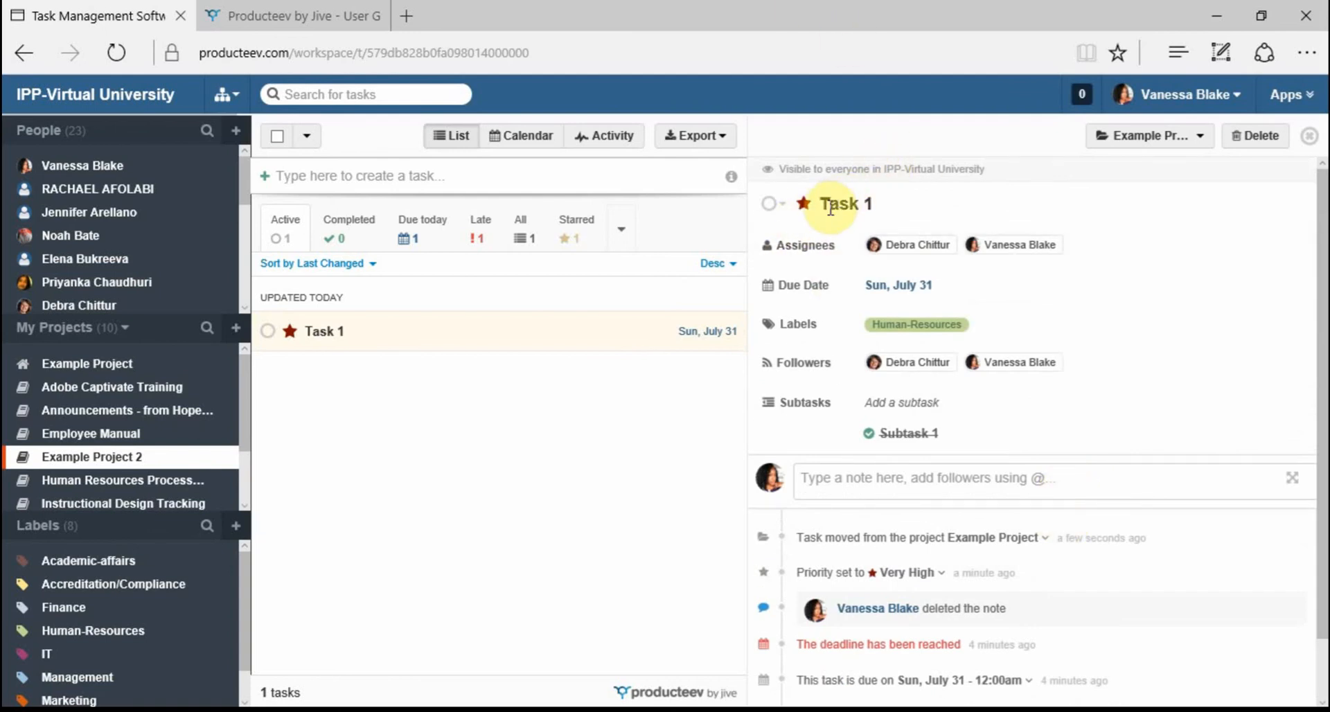
{"action": "scroll", "coordinate": [835, 207], "scroll_direction": "down", "scroll_amount": 1}
{"action": "scroll", "coordinate": [832, 213], "scroll_direction": "up", "scroll_amount": 1}
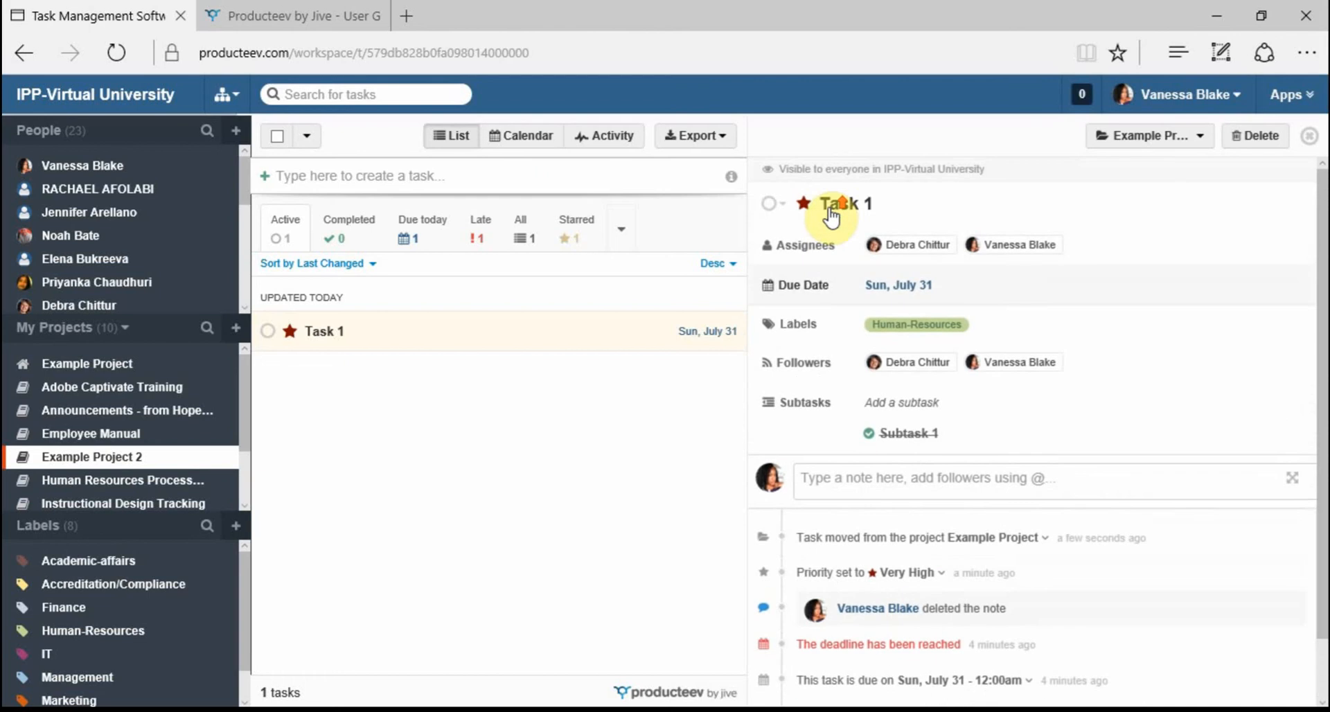
Mark Task 1 as completed, then compare the project's active and completed task lists, ending on the completed tasks
{"action": "left_click", "coordinate": [768, 208]}
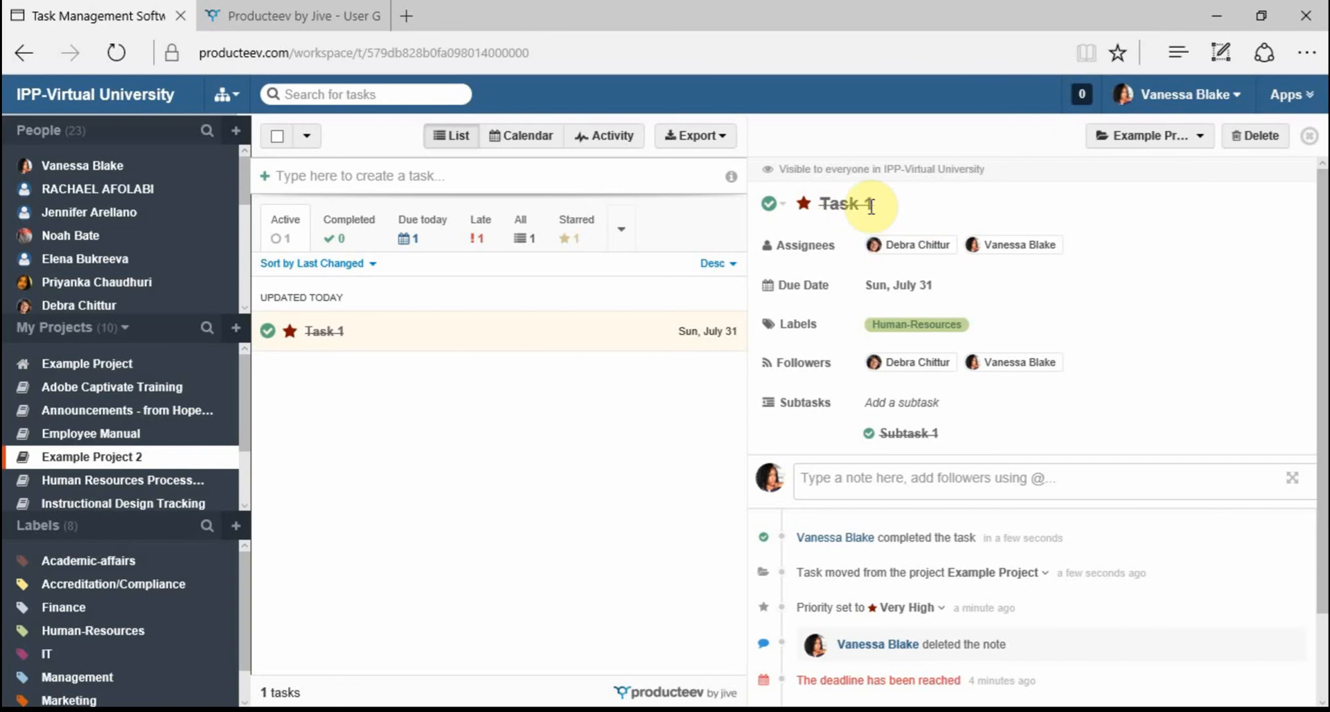
{"action": "left_click", "coordinate": [359, 236]}
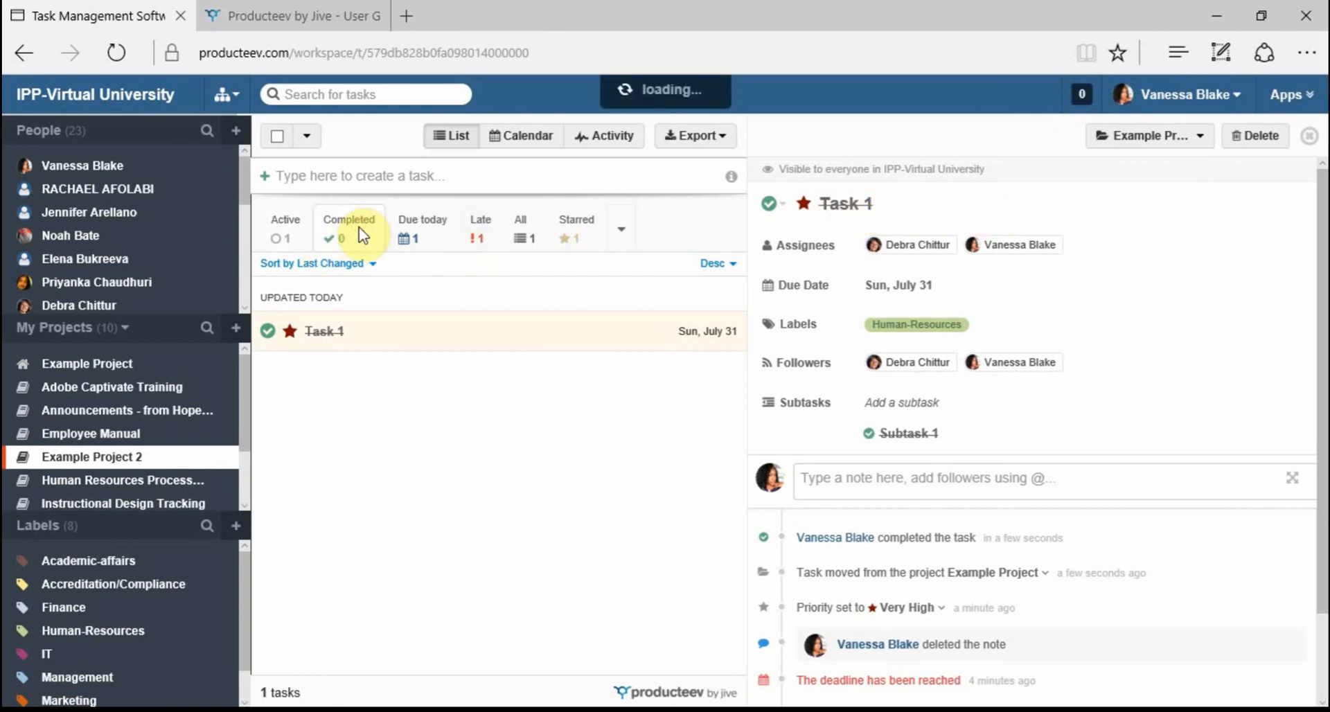
{"action": "left_click", "coordinate": [307, 228]}
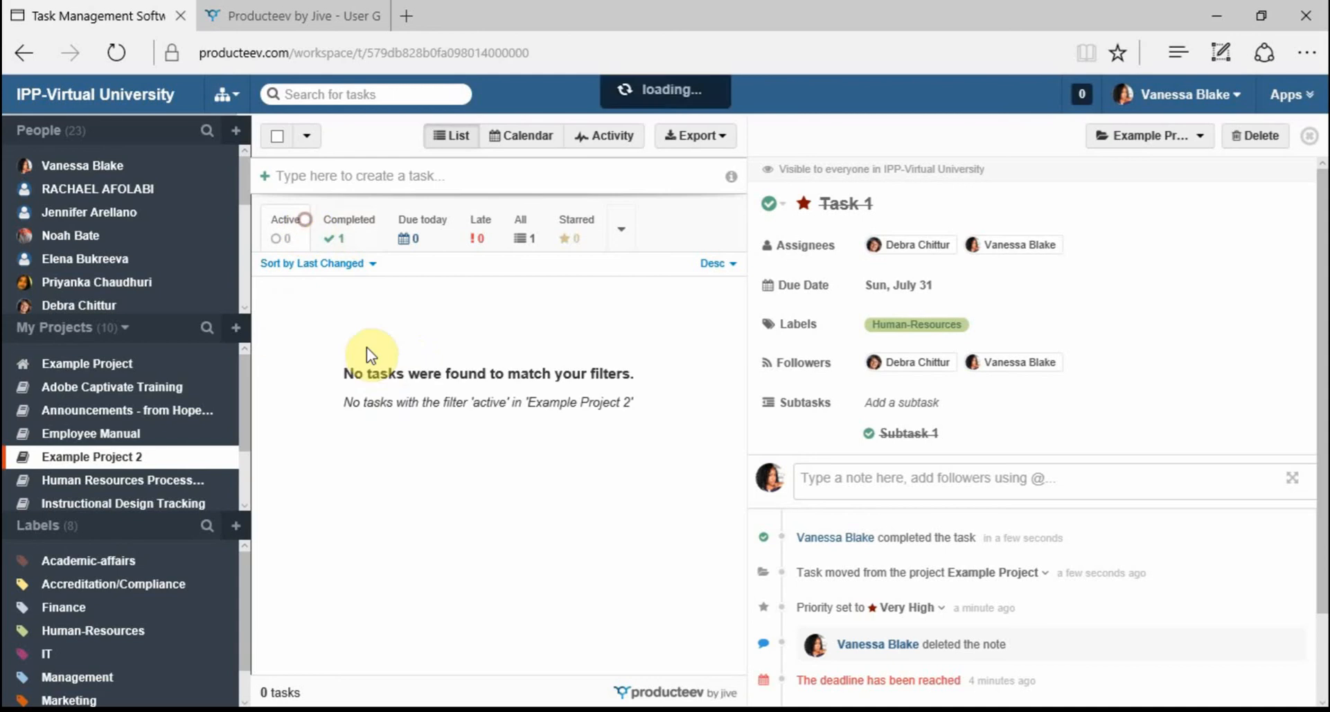
{"action": "left_click", "coordinate": [358, 239]}
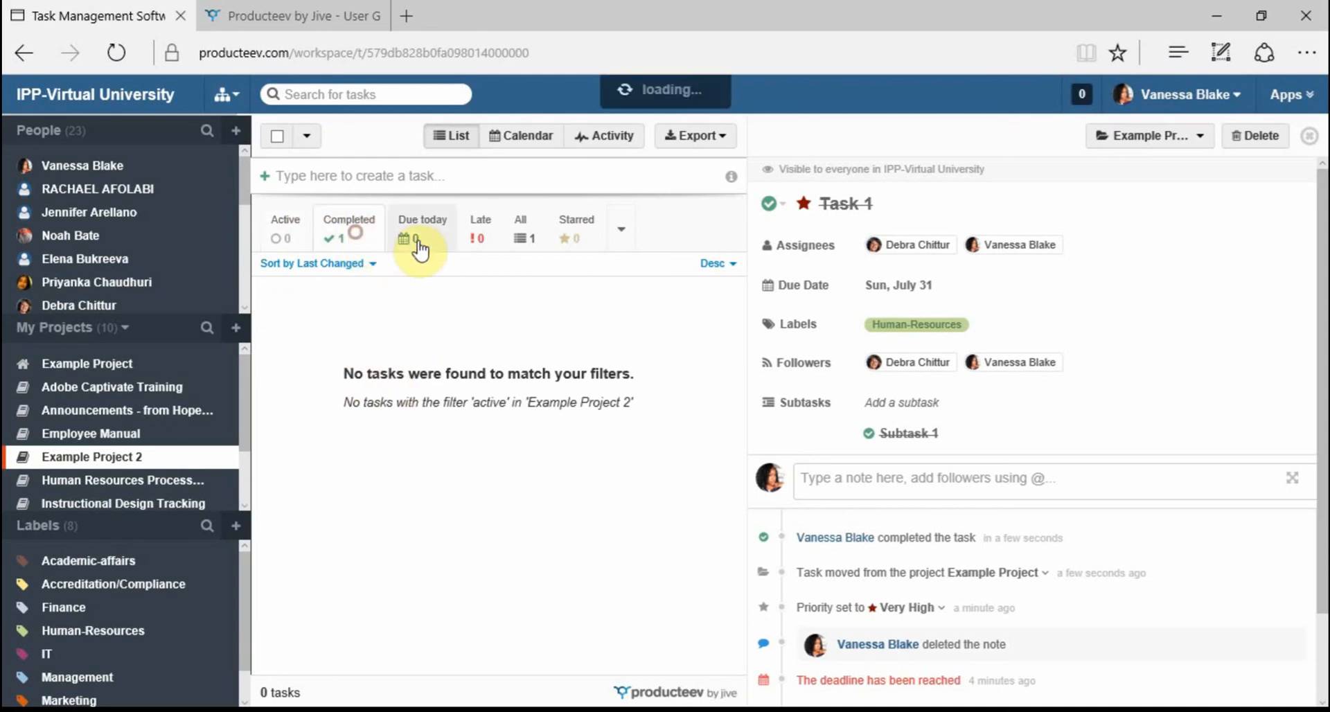
Look over the details of the completed Task 1, then delete the task from Example Project 2
{"action": "scroll", "coordinate": [1144, 446], "scroll_direction": "down", "scroll_amount": 2}
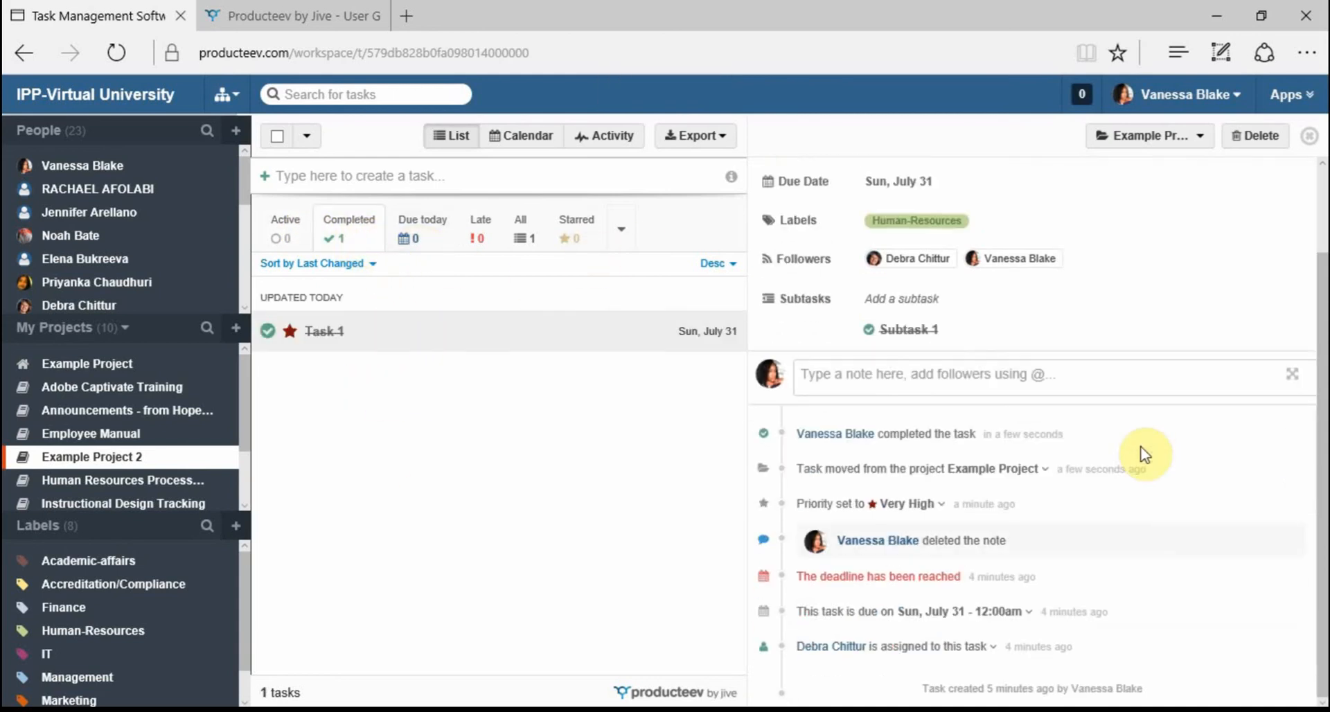
{"action": "scroll", "coordinate": [1145, 455], "scroll_direction": "up", "scroll_amount": 2}
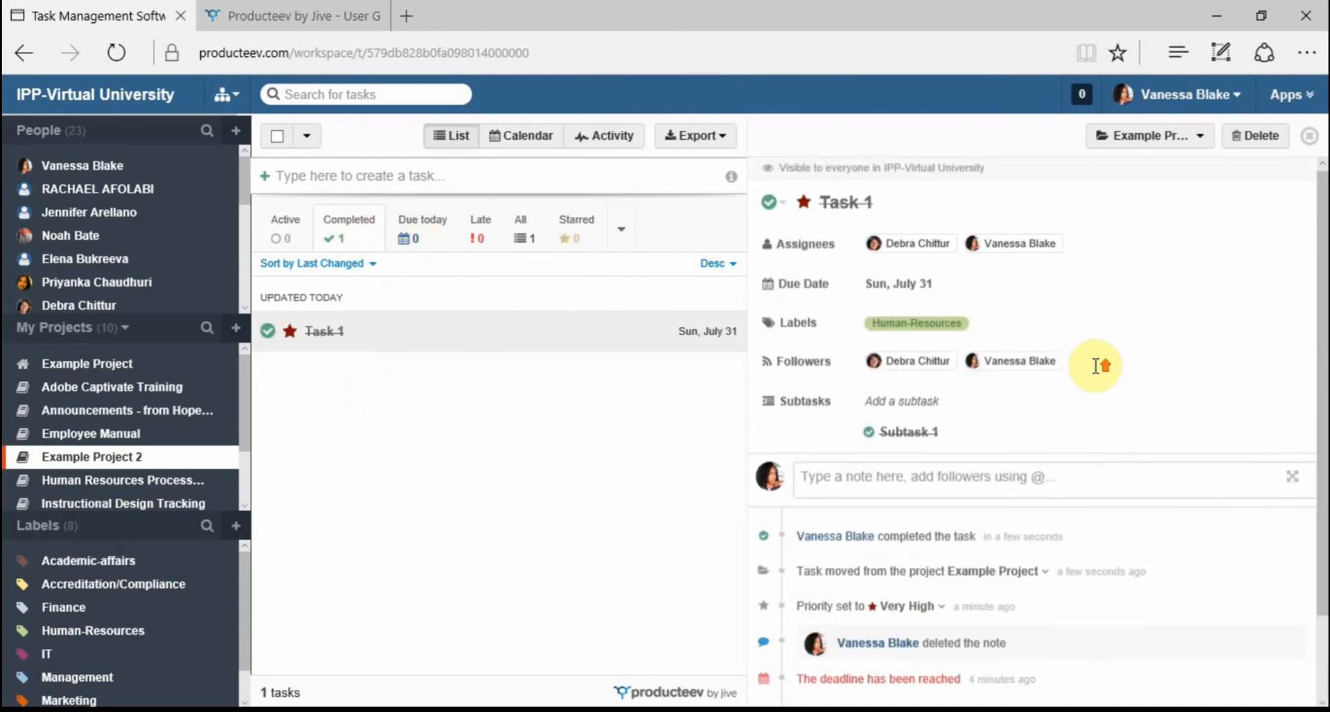
{"action": "left_click", "coordinate": [1274, 139]}
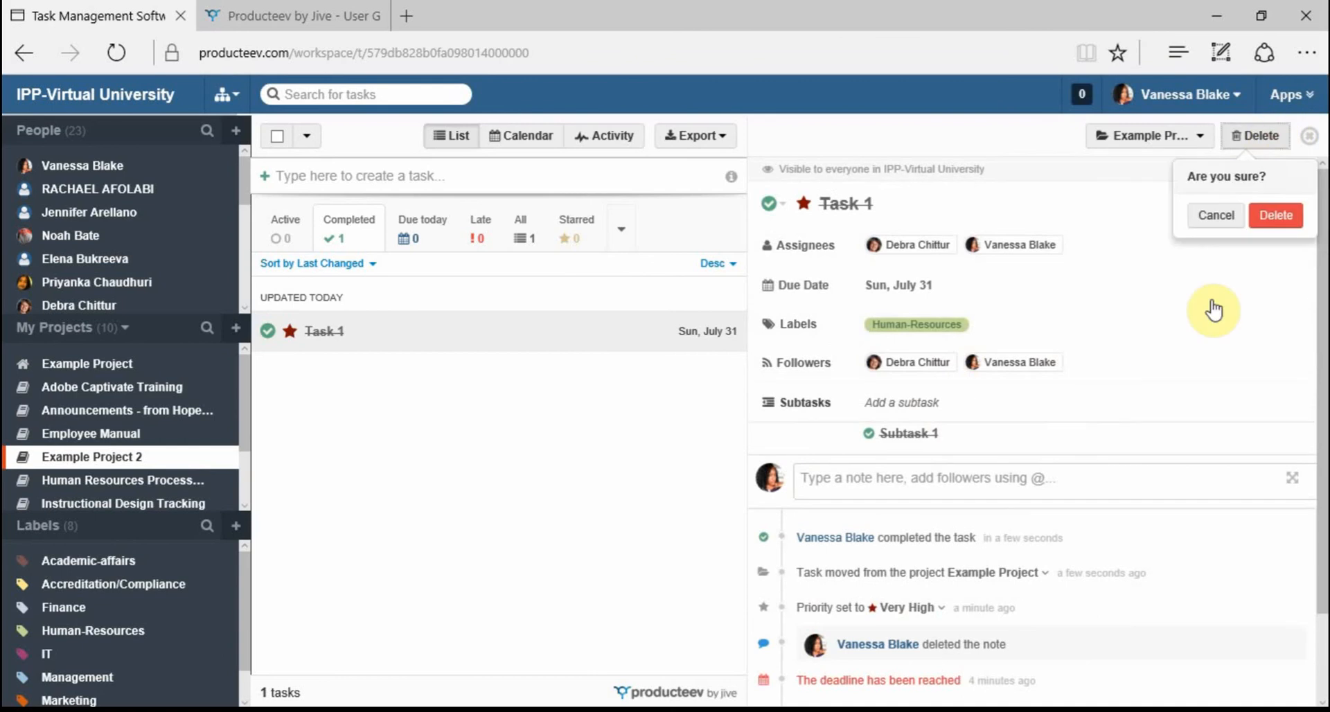
{"action": "left_click", "coordinate": [1277, 216]}
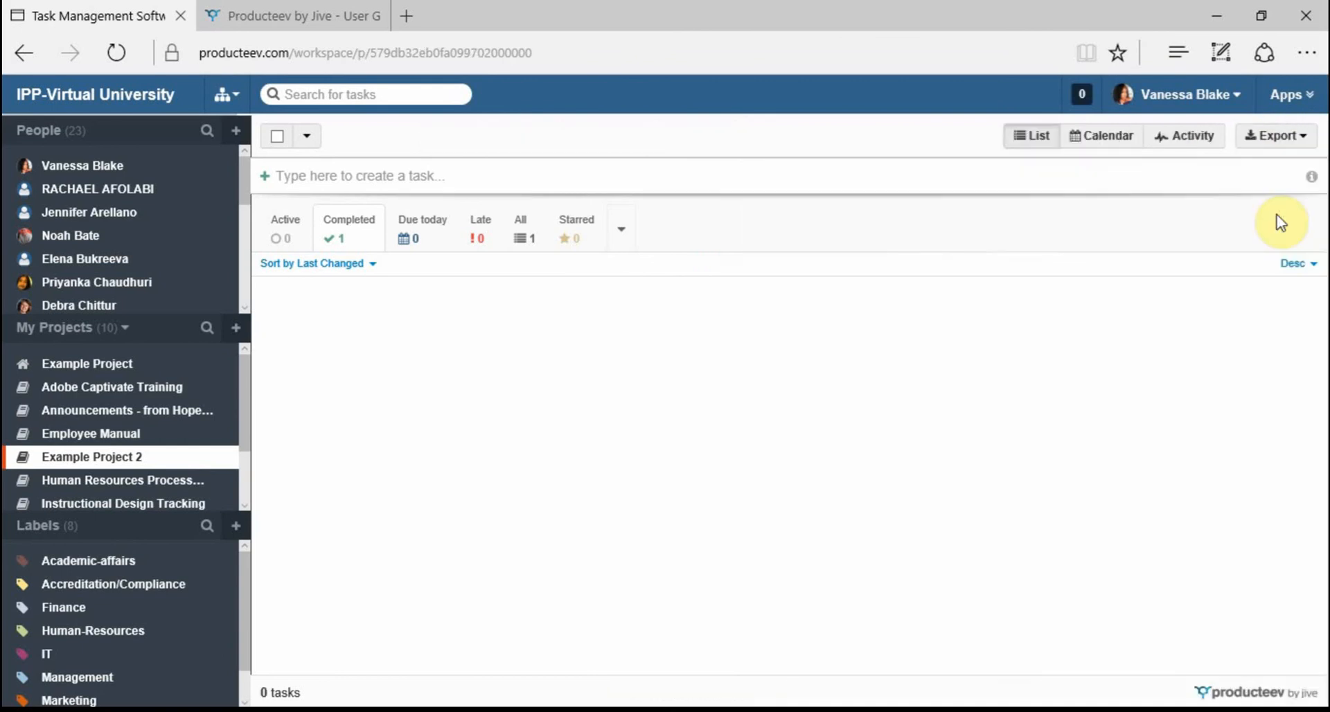